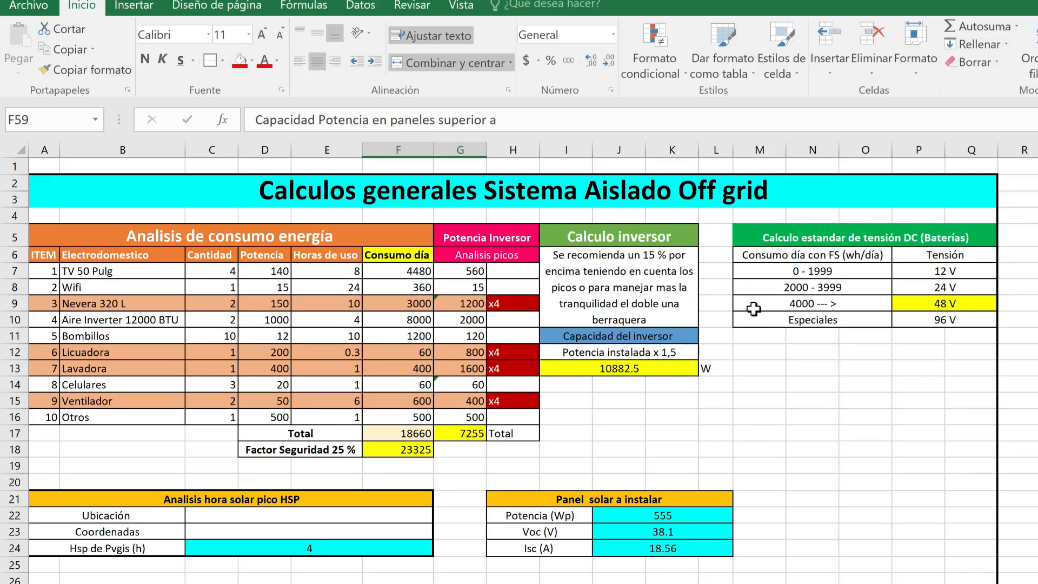
Try a Cantidad of 6 for TV 50 Pulg and 12 for Bombillos in the consumption table.
click(228, 336)
text(12)
key(Return)
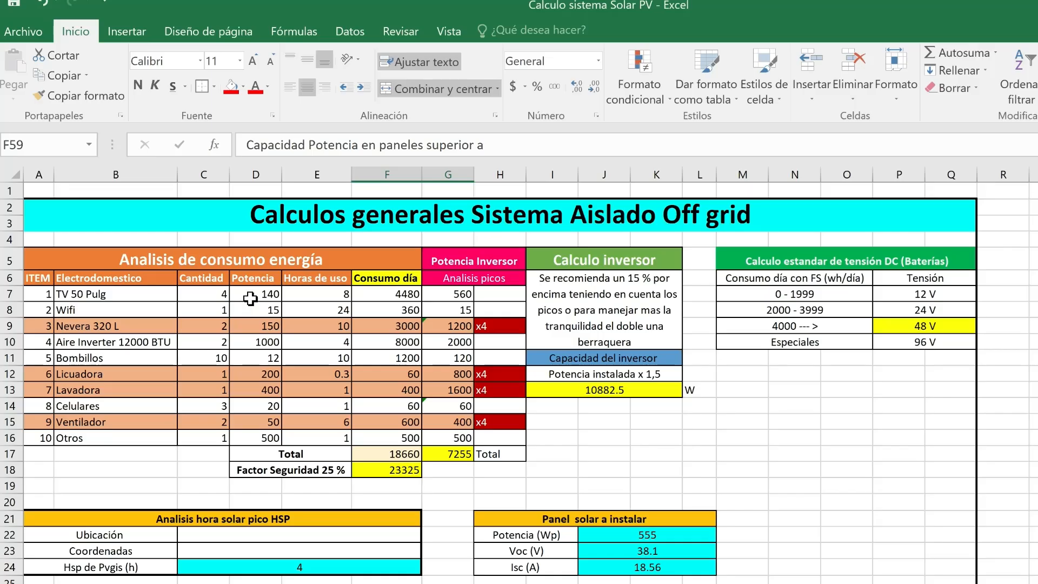
click(203, 293)
text(6)
click(204, 357)
text(12)
key(Return)
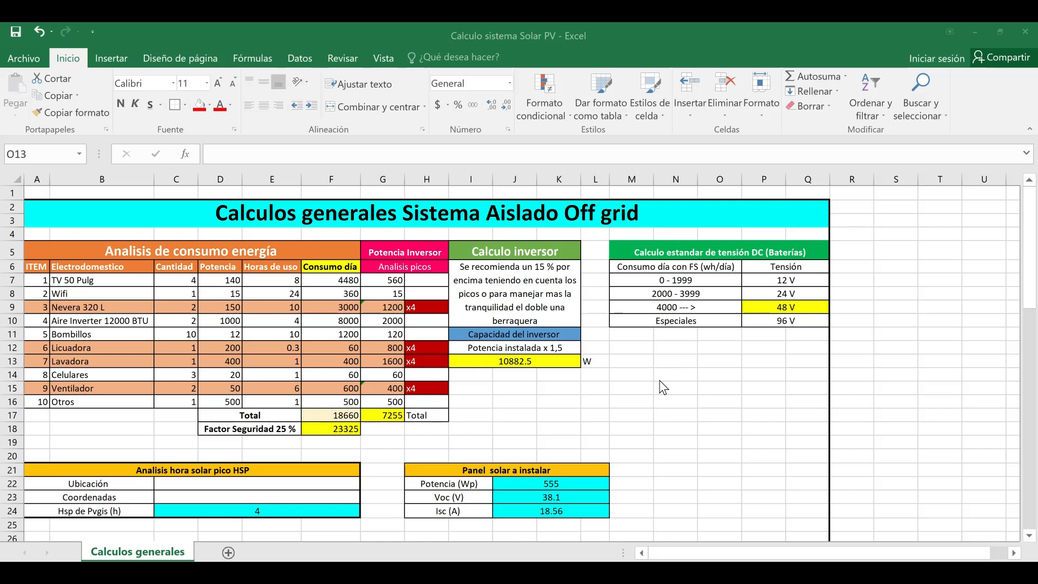
Review the calculation sections down to Resumen de Equipos generales and return to the start of the sheet.
scroll(661, 382, down, 7)
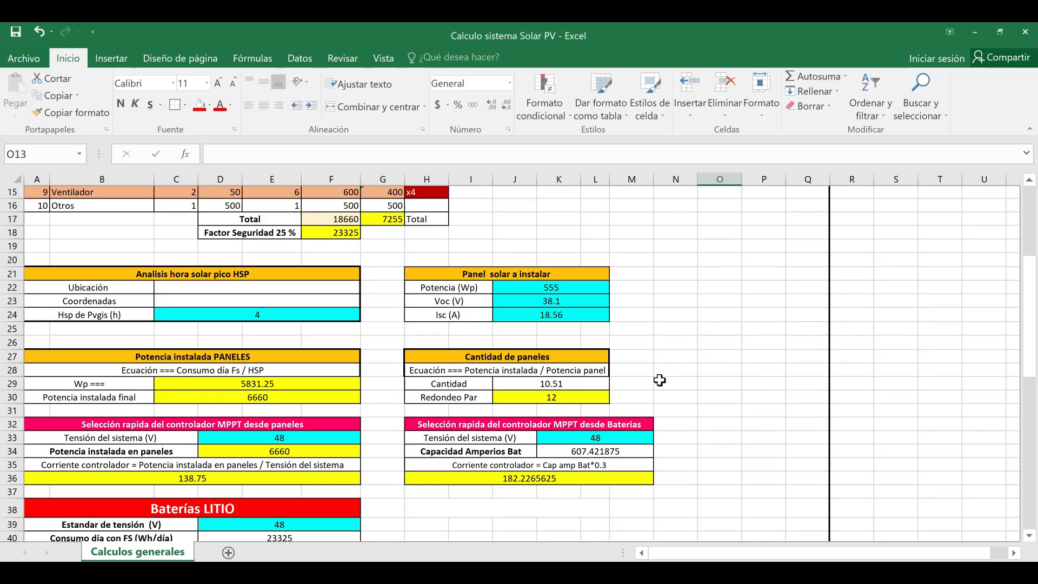
scroll(660, 381, down, 5)
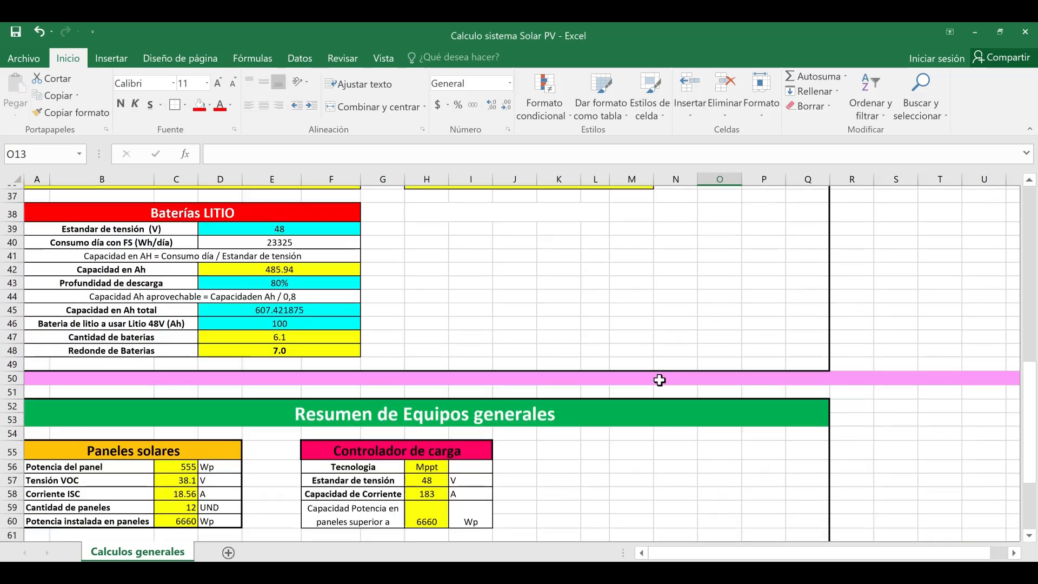
scroll(543, 413, down, 2)
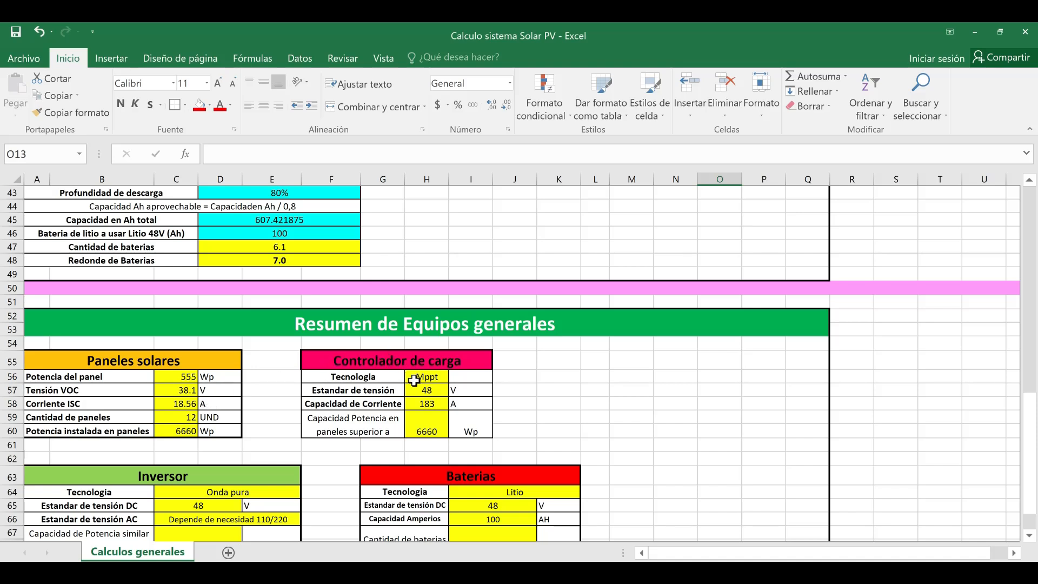
scroll(240, 474, down, 1)
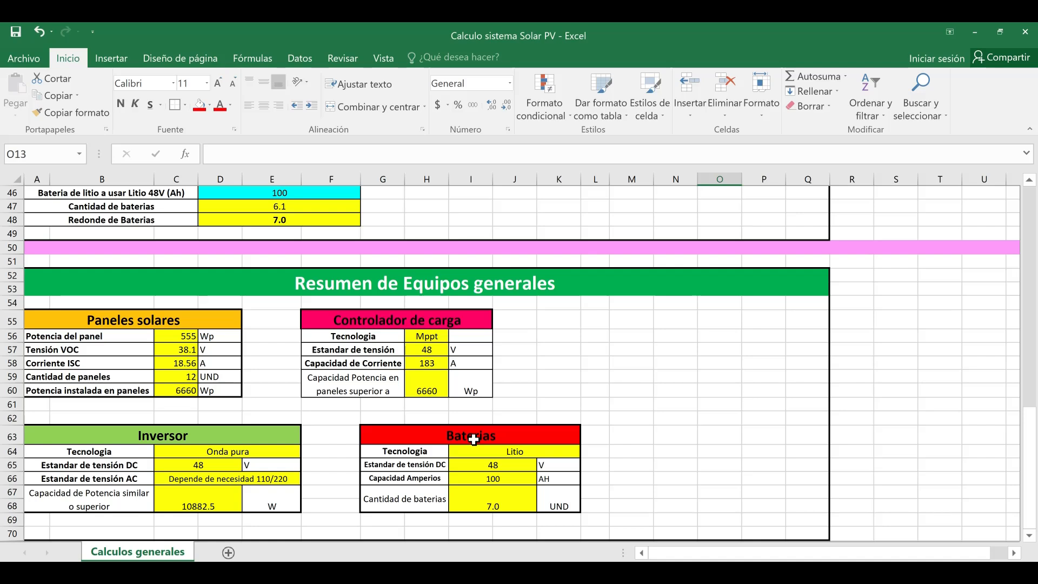
scroll(438, 450, up, 3)
scroll(413, 426, up, 9)
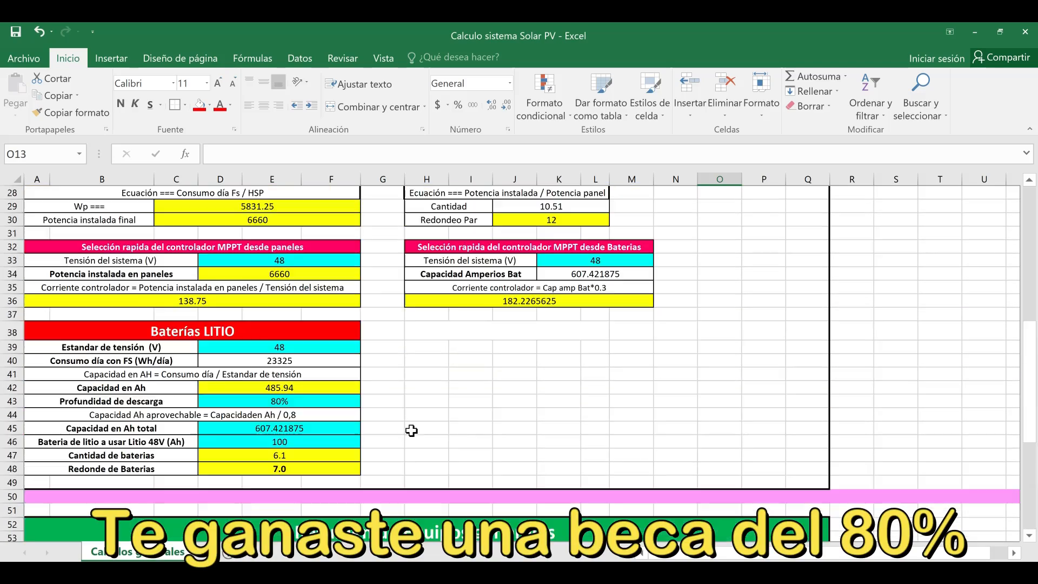
scroll(405, 417, up, 3)
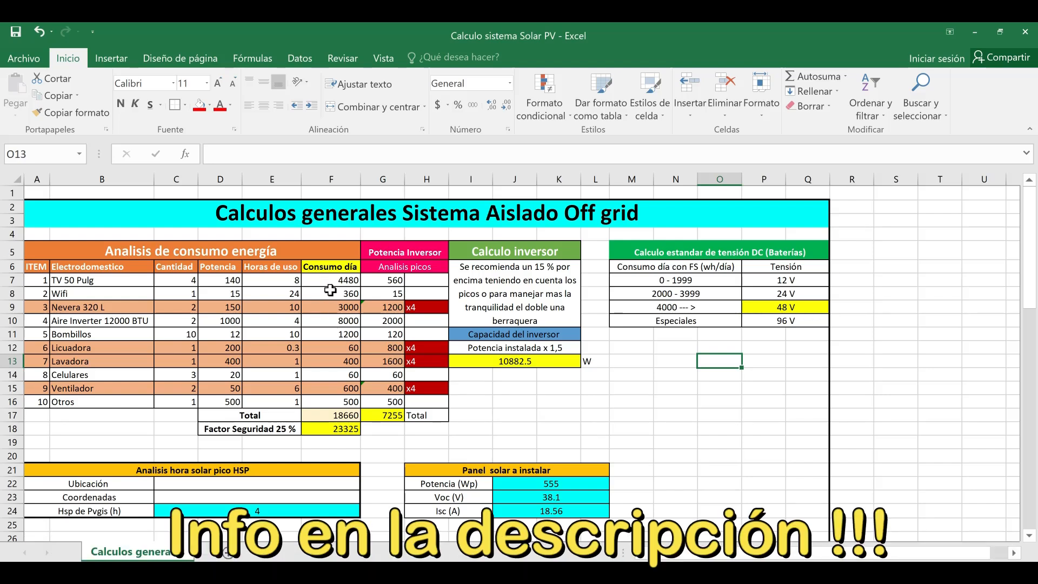
Examine the Analisis de consumo energía table and the name and Cantidad in its TV 50 Pulg row.
drag(330, 250, 335, 402)
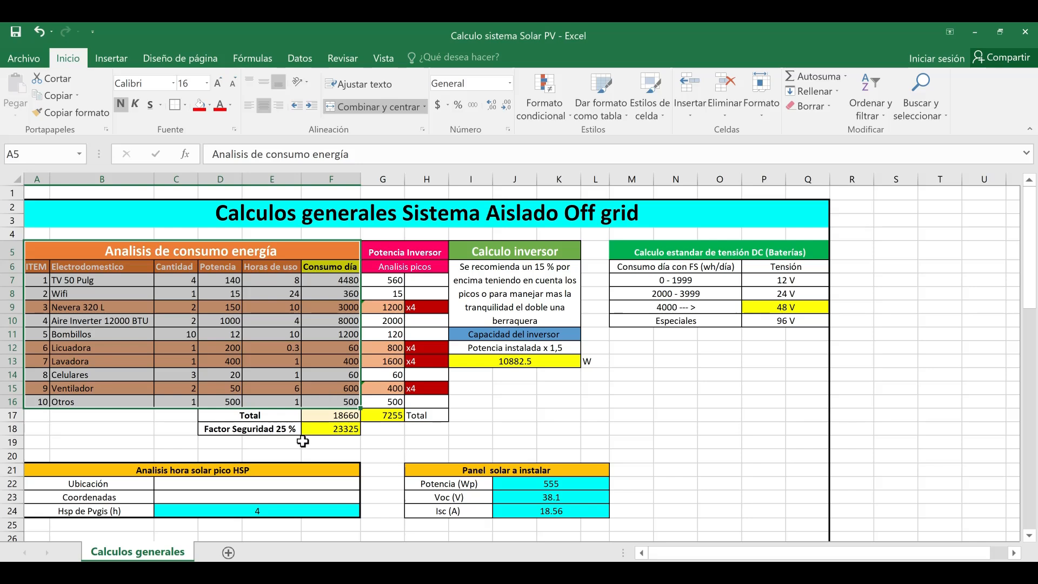
click(266, 454)
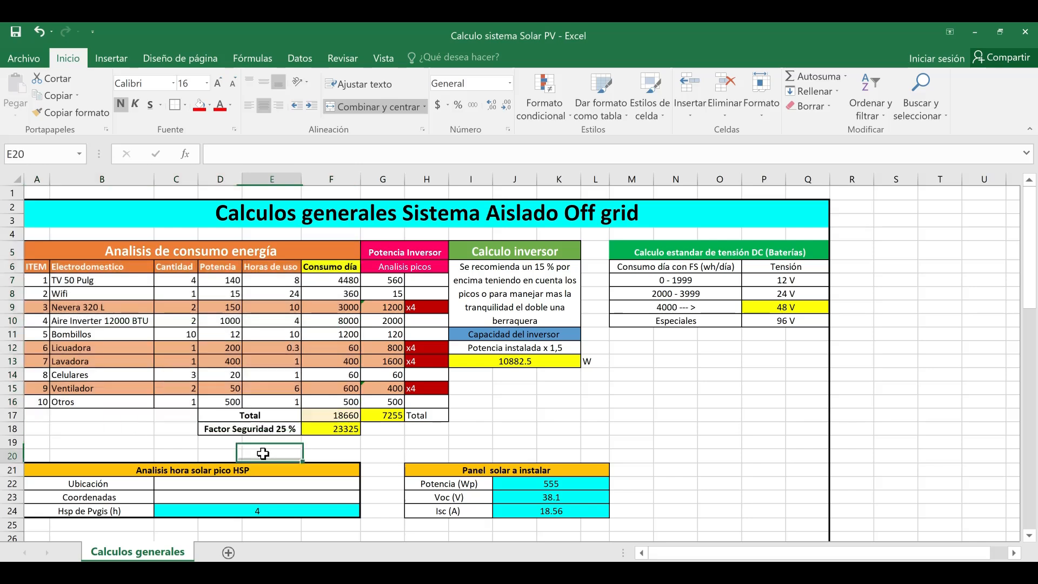
click(139, 282)
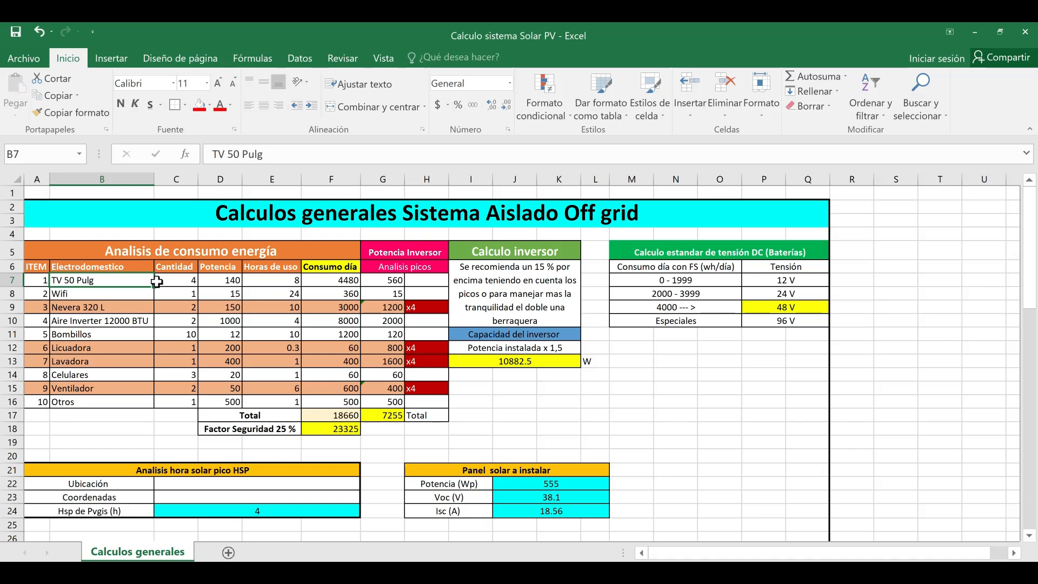
click(178, 280)
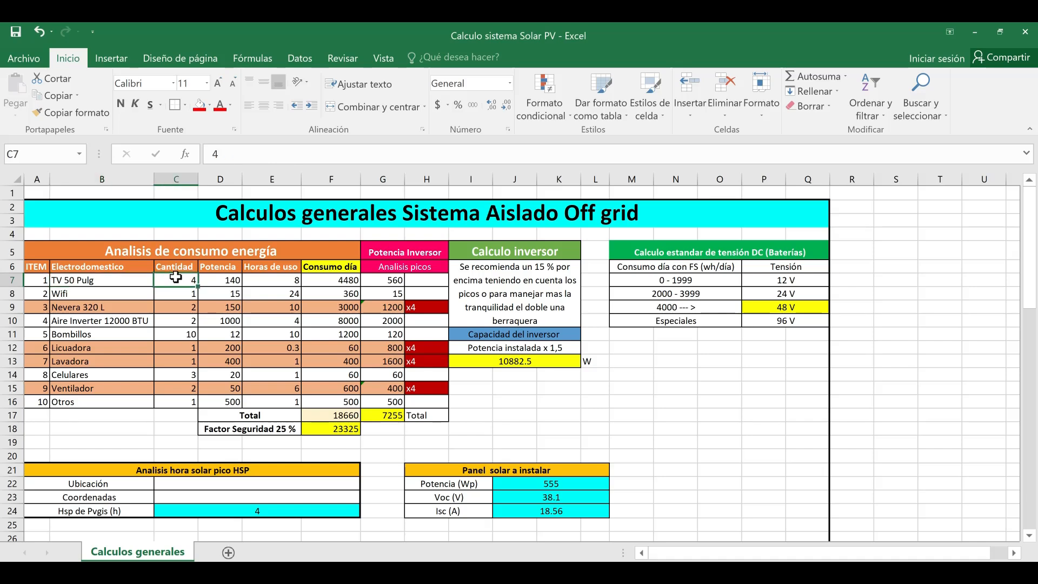
Set the Potencia of TV 50 Pulg to 160 in the consumption table.
click(228, 279)
double_click(237, 282)
double_click(234, 281)
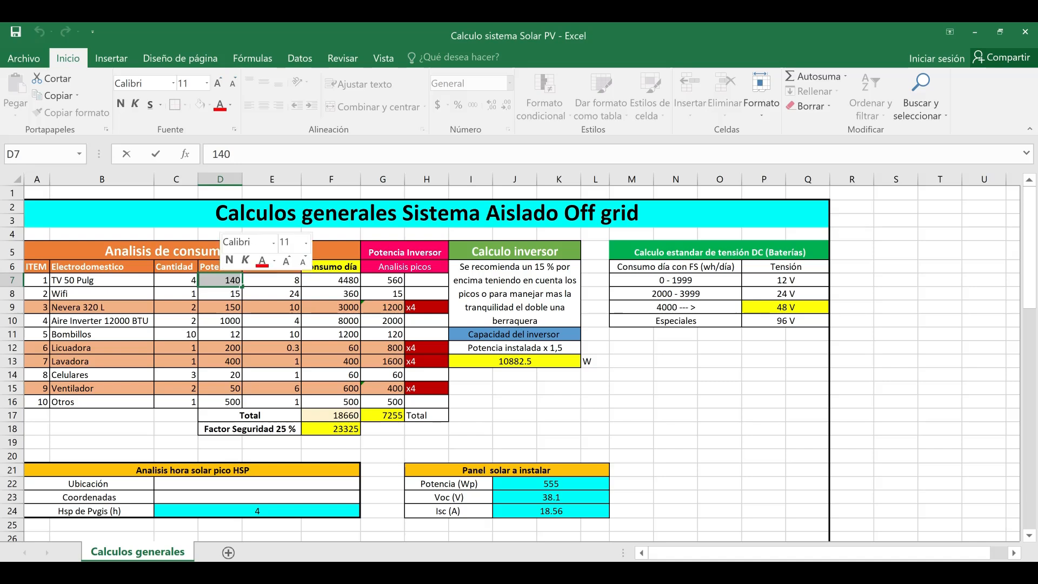
text(160)
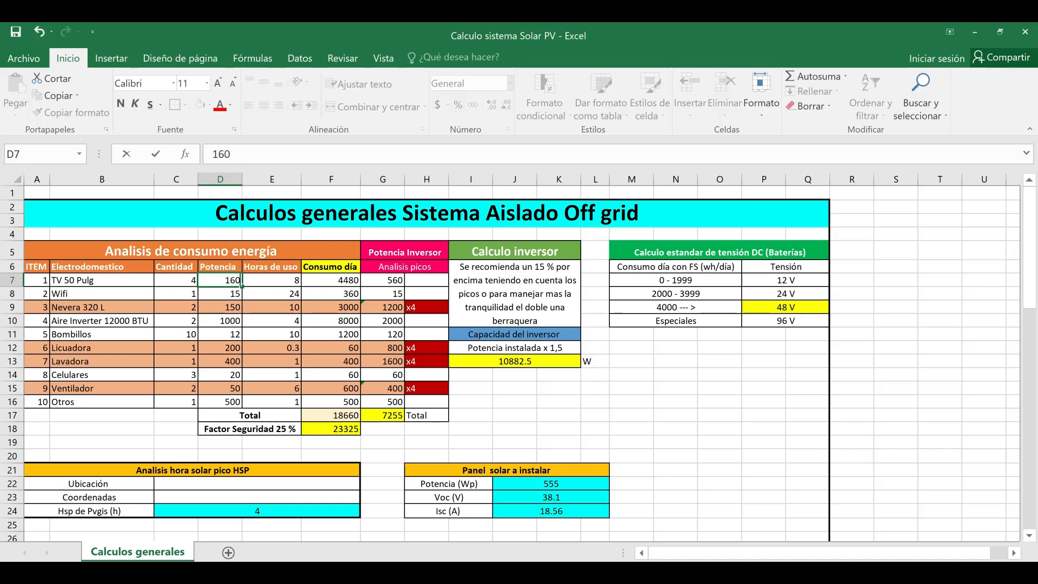
key(Return)
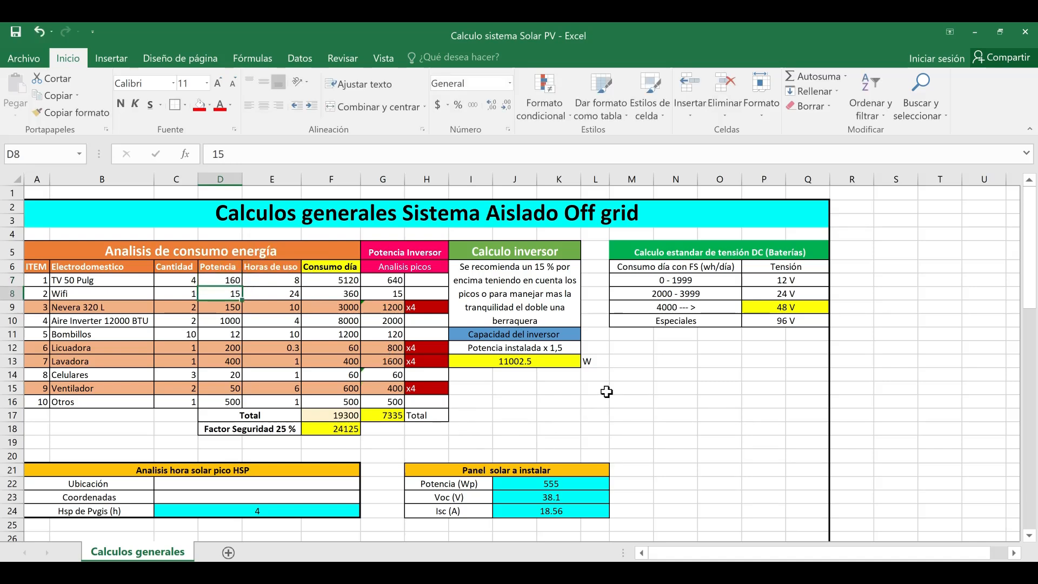
Set the Potencia of TV 50 Pulg back to 140.
click(231, 279)
text(140)
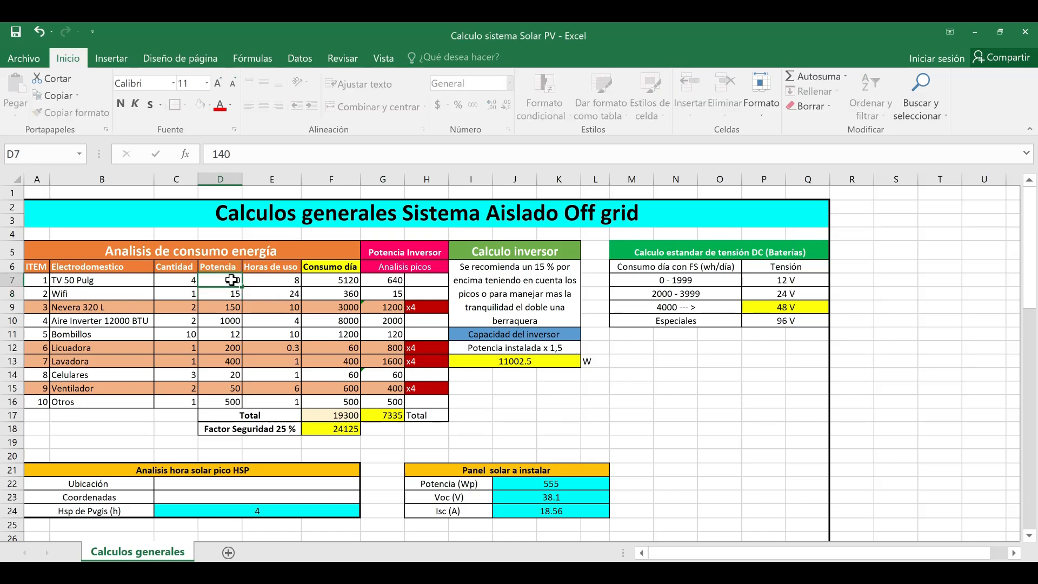
key(Return)
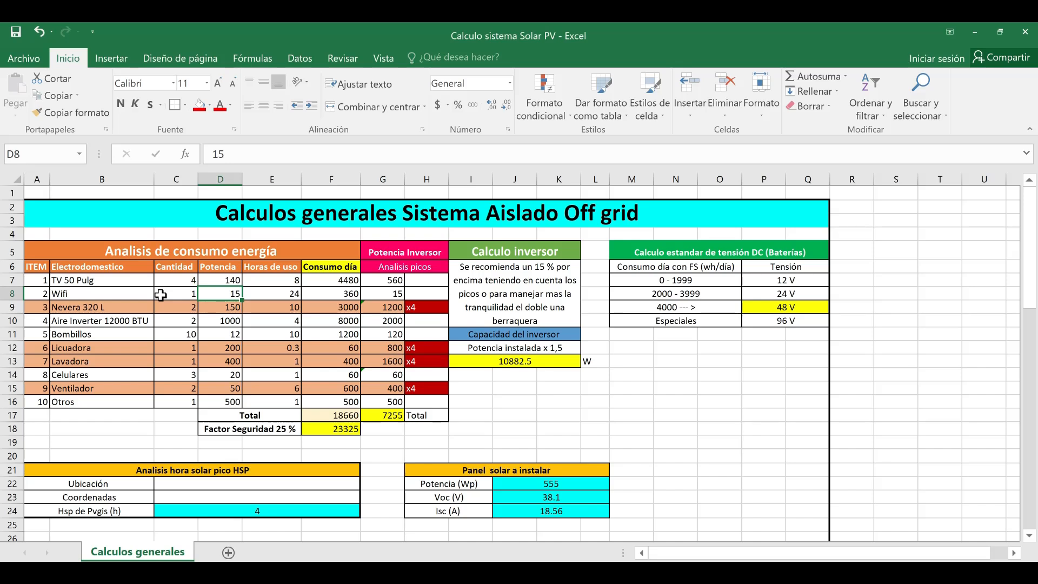
Examine the Cantidad, Potencia, Horas de uso and Consumo día formula in the Wifi row.
drag(126, 281, 230, 362)
click(229, 361)
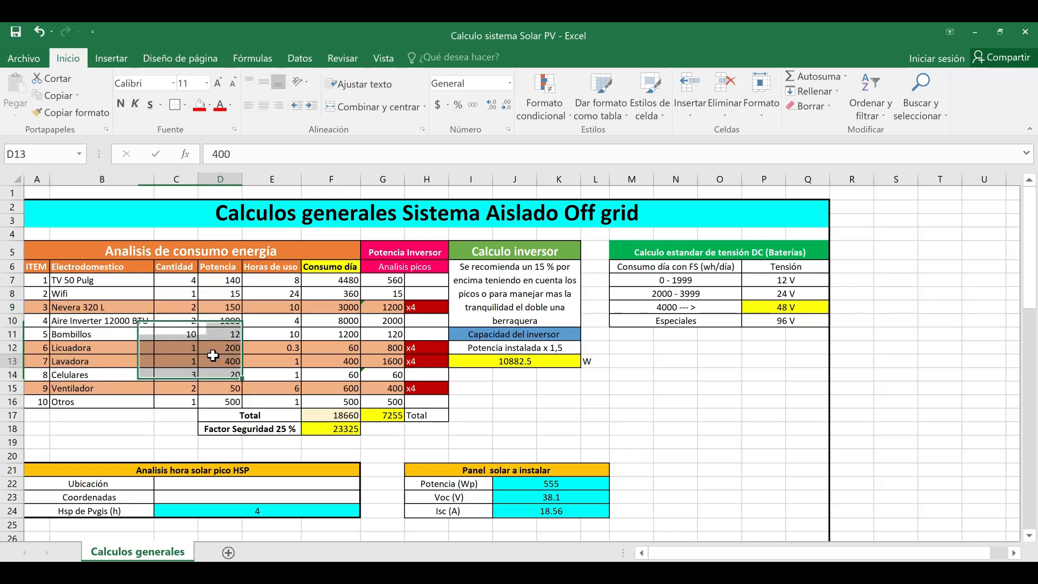
click(175, 295)
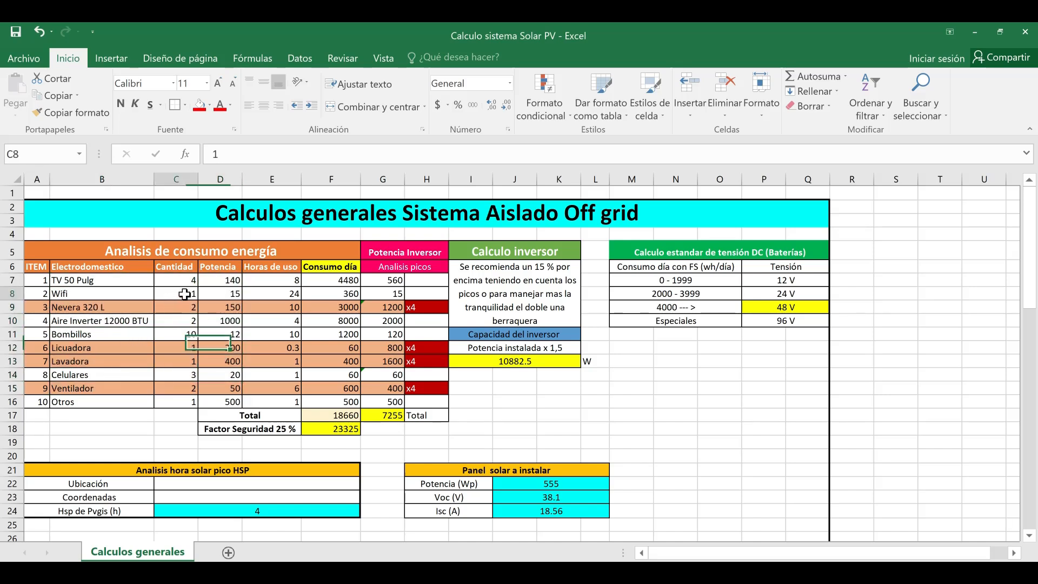
click(232, 294)
click(291, 295)
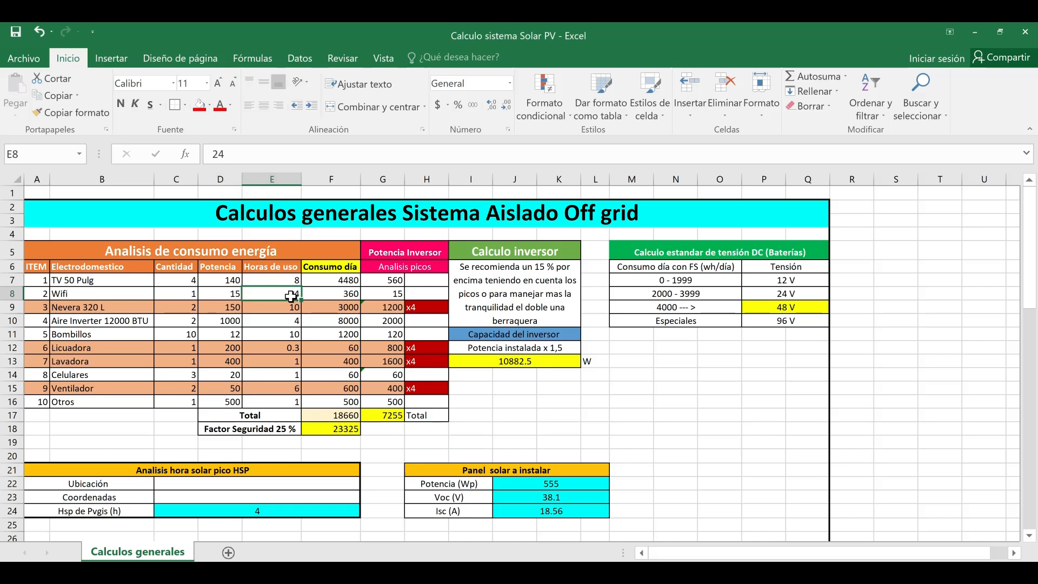
click(347, 293)
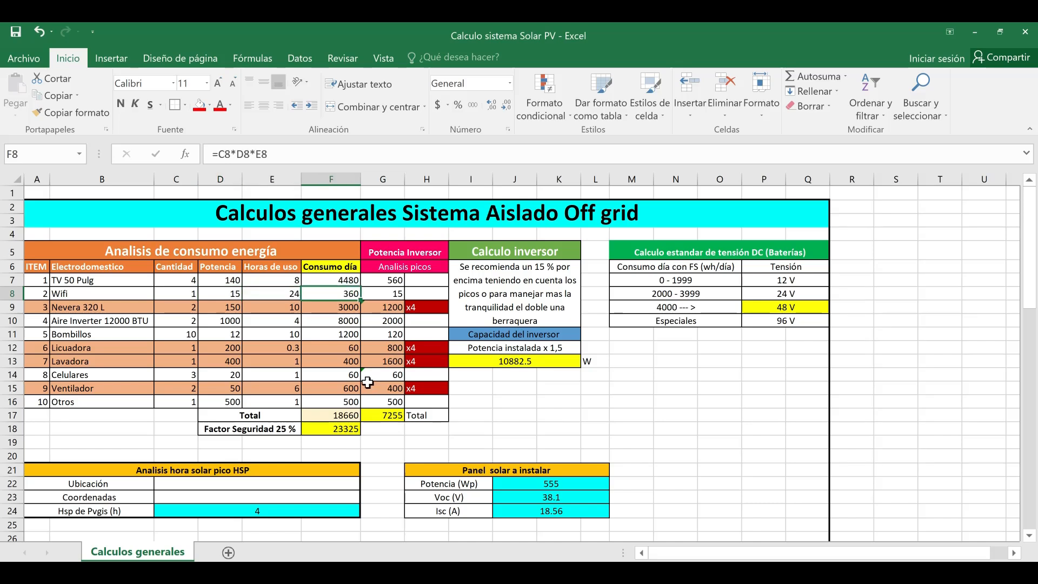
Set the Horas de uso of Wifi to 18.
click(287, 292)
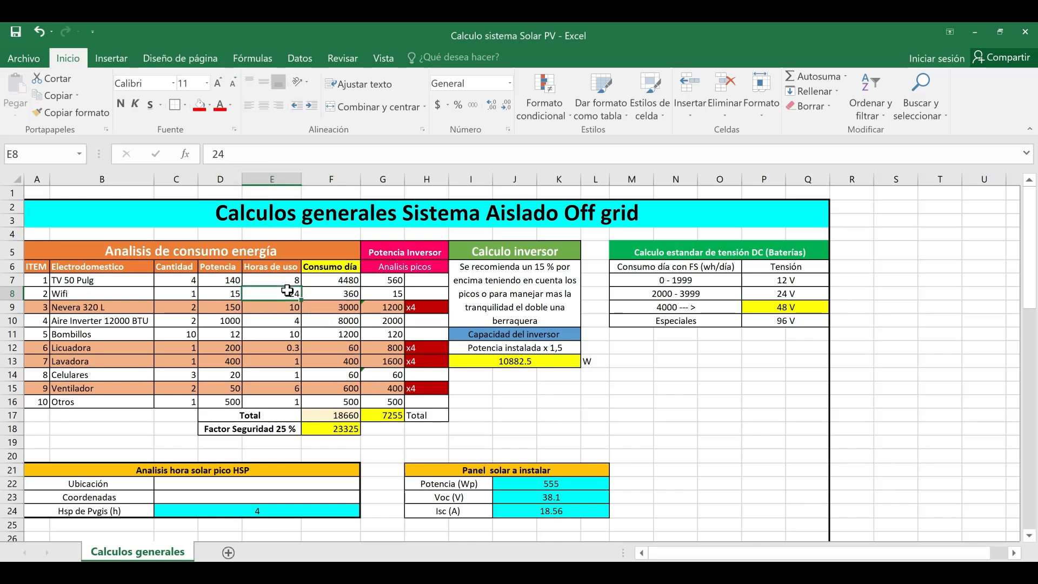
text(18)
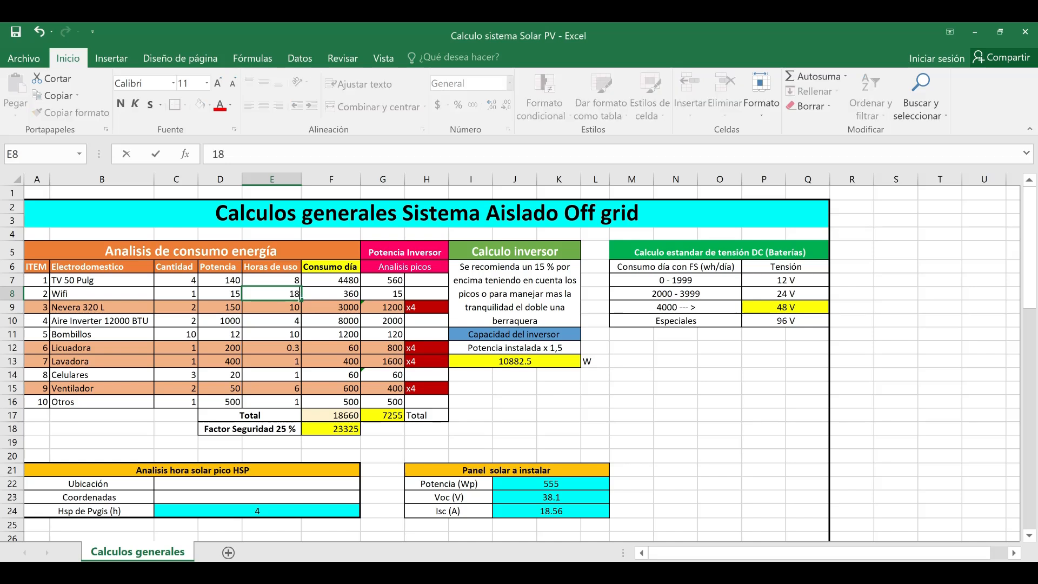
key(Return)
Set the Horas de uso of Wifi back to 24.
click(287, 291)
text(24)
key(Return)
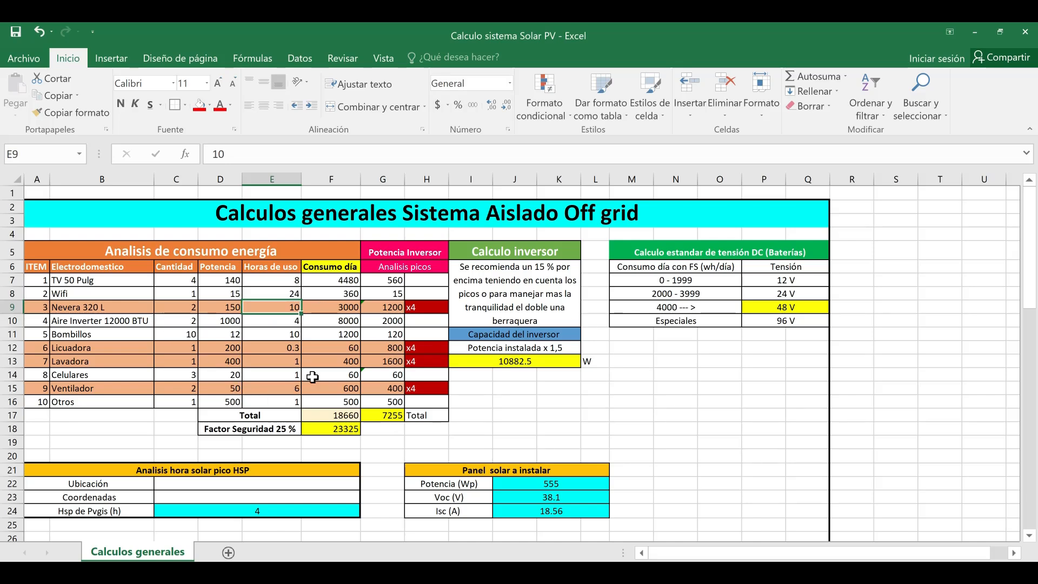
Examine the Consumo día column and the formulas of its Total and Factor Seguridad 25 % cells.
drag(338, 279, 329, 415)
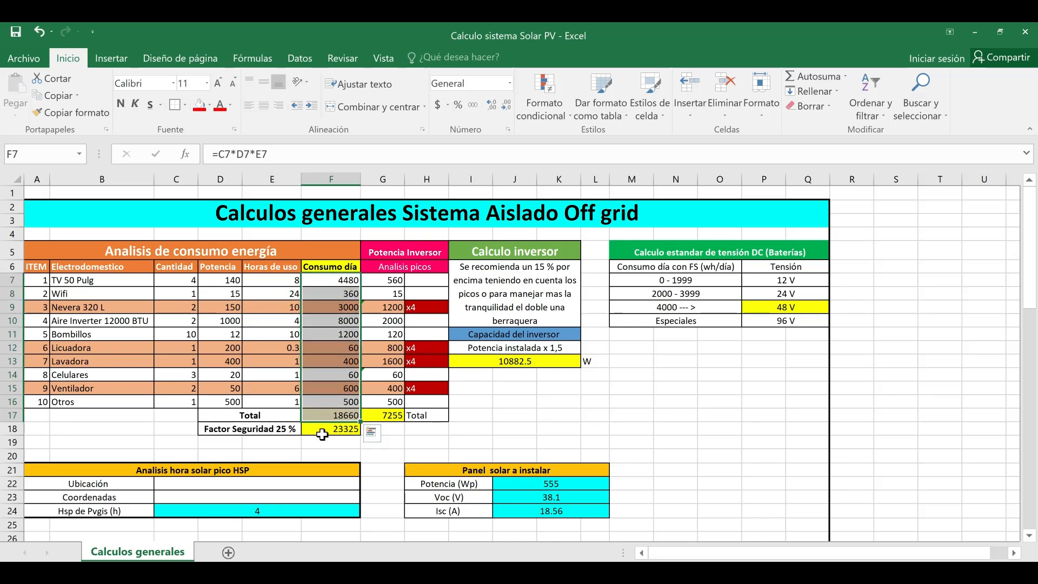
click(329, 415)
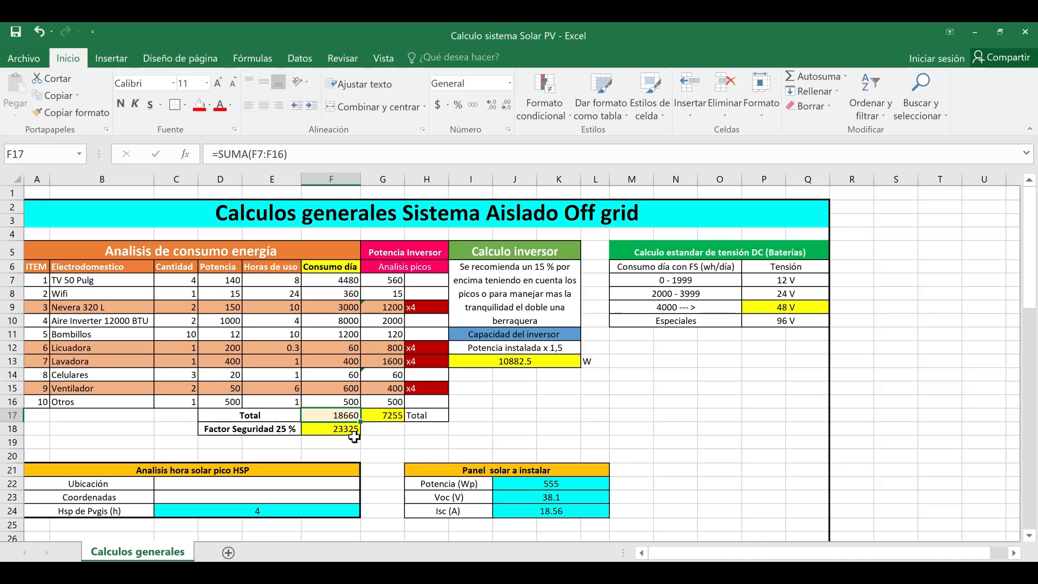
click(338, 428)
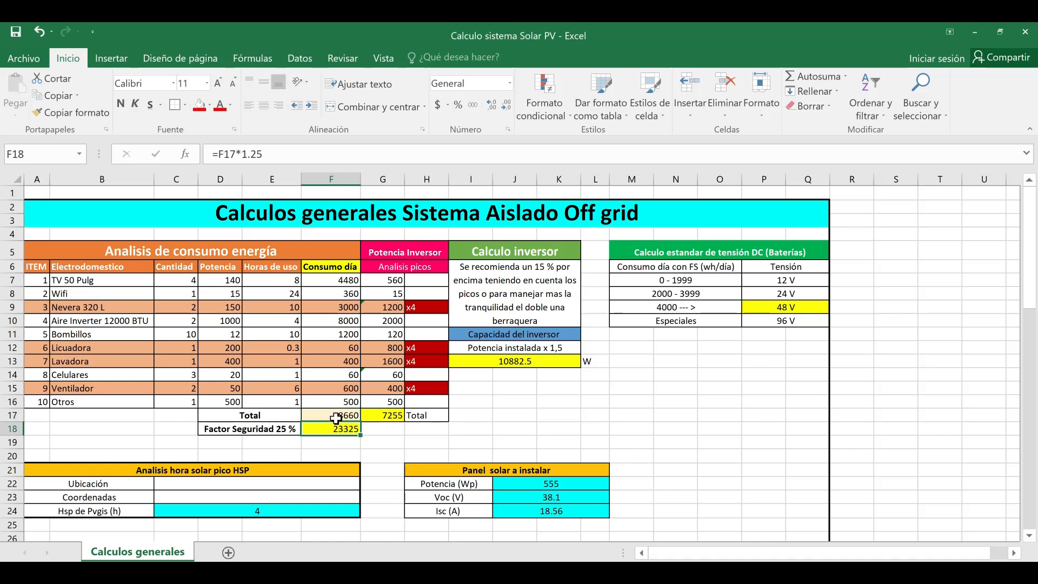
click(335, 417)
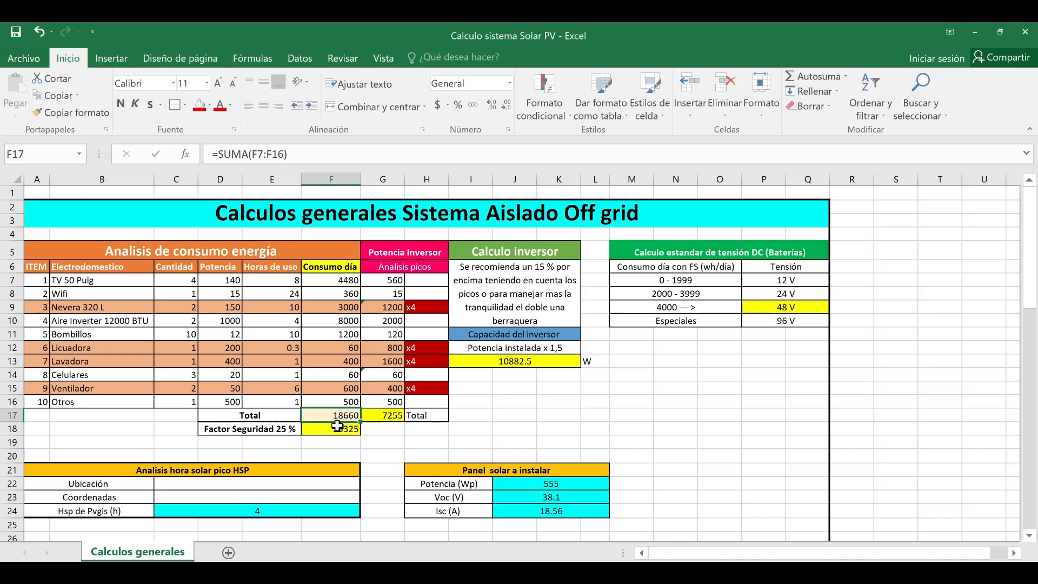
click(324, 430)
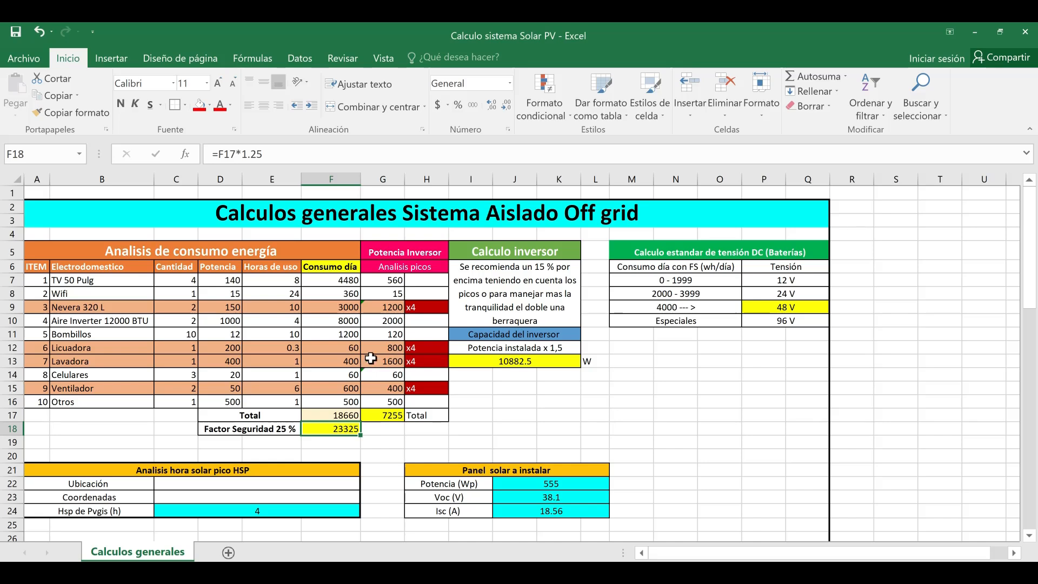
Compare the Analisis picos columns under Potencia Inversor with the Consumo día column.
drag(394, 267, 396, 409)
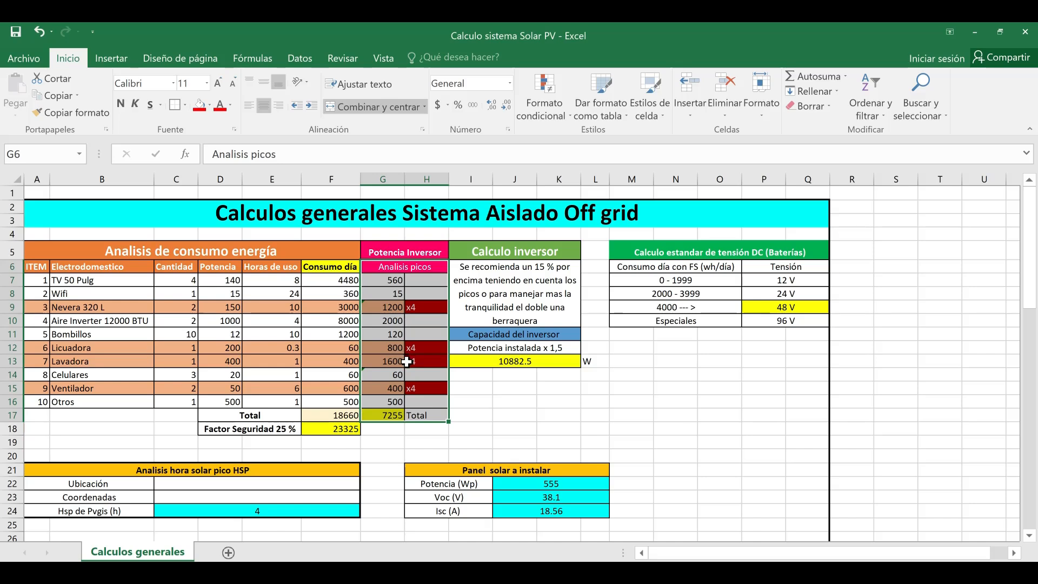
drag(331, 271, 327, 427)
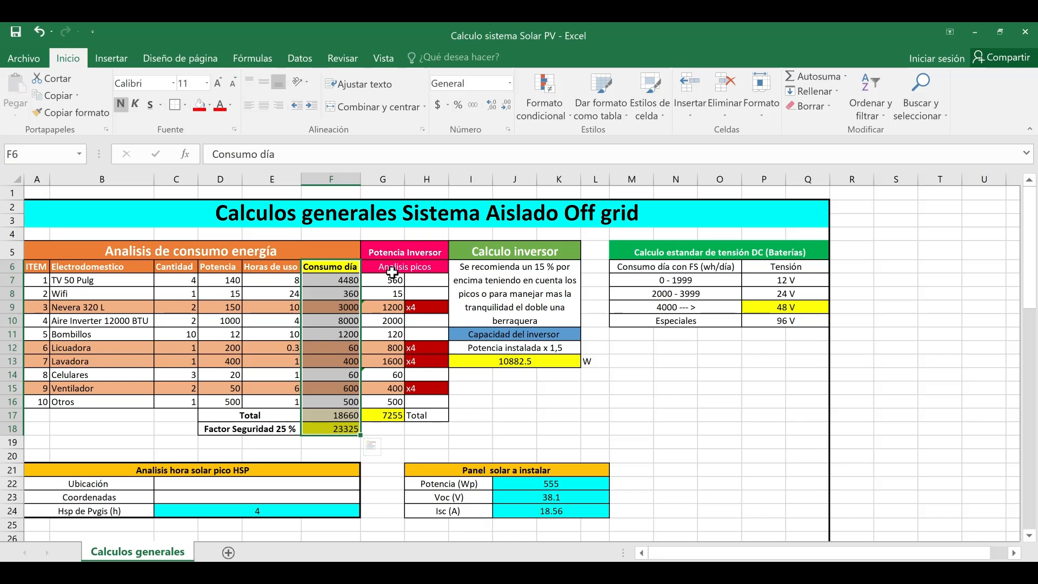
click(427, 270)
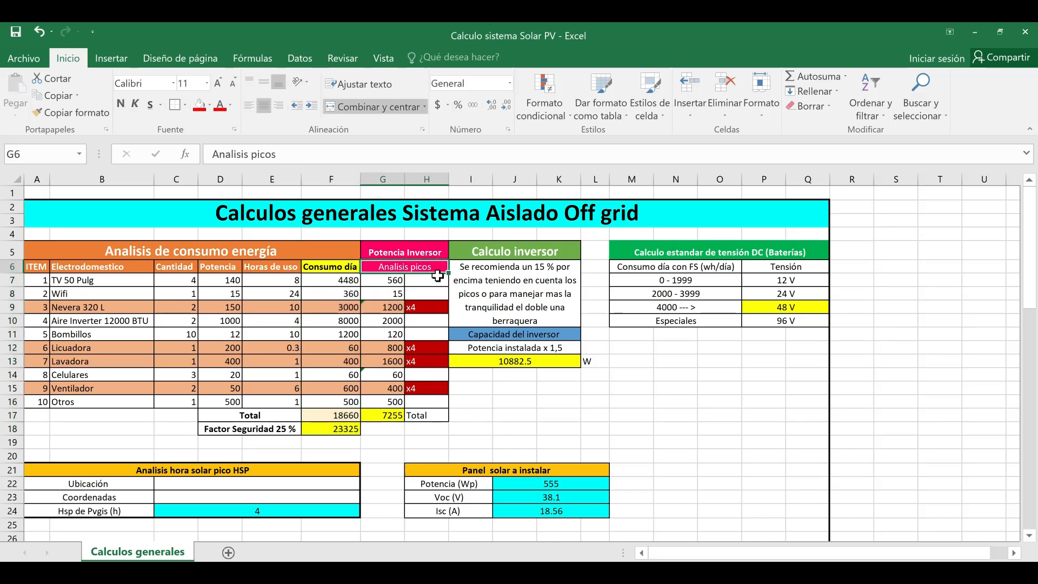
Inspect the Analisis picos formula for TV 50 Pulg and the Cantidad and Potencia cells it uses.
click(392, 277)
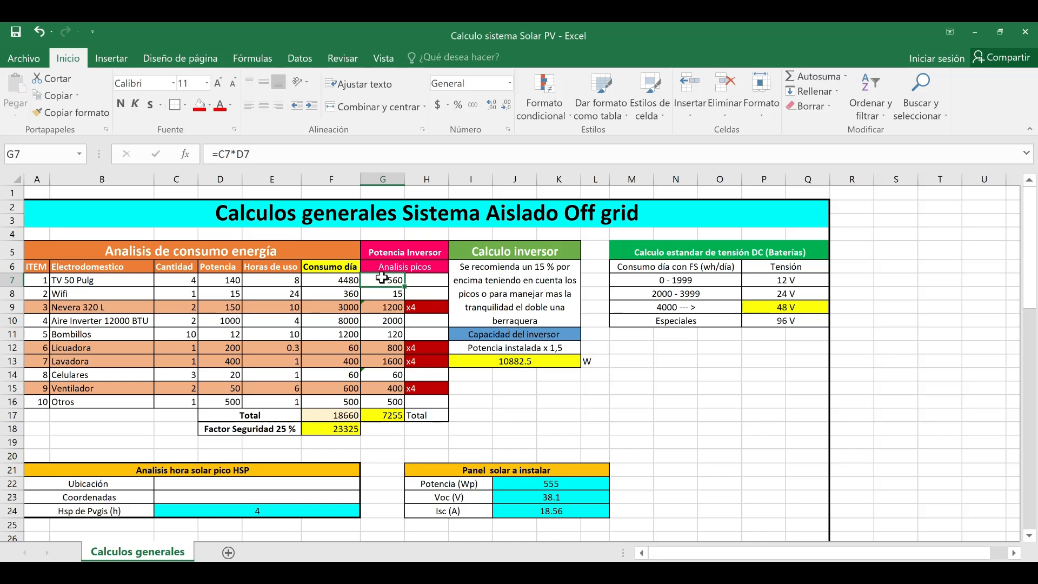
click(193, 281)
click(234, 281)
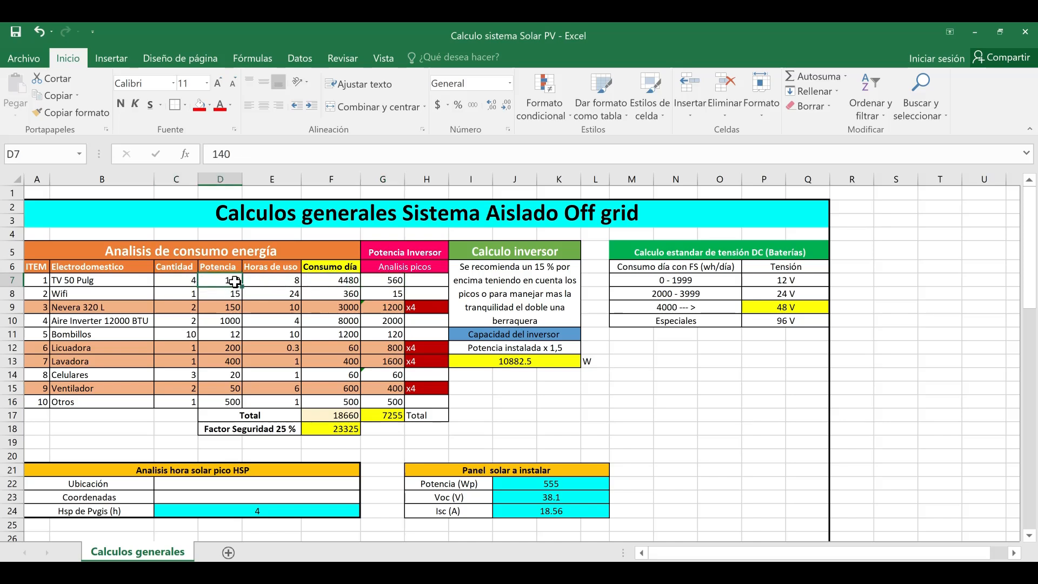
click(373, 281)
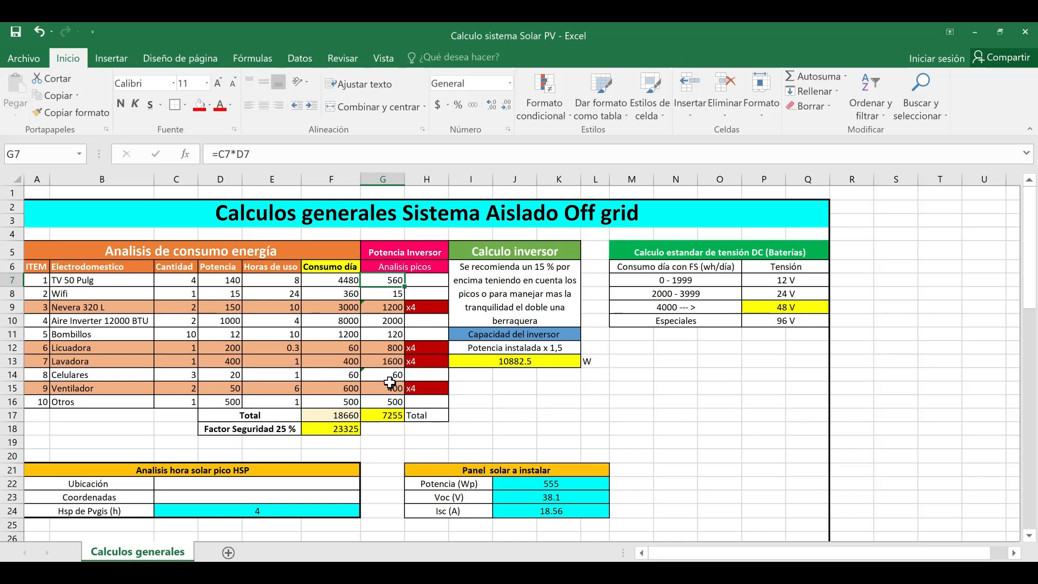
Inspect the Analisis picos formula for Nevera 320 L, along with its Potencia and x4 multiplier cells.
click(433, 307)
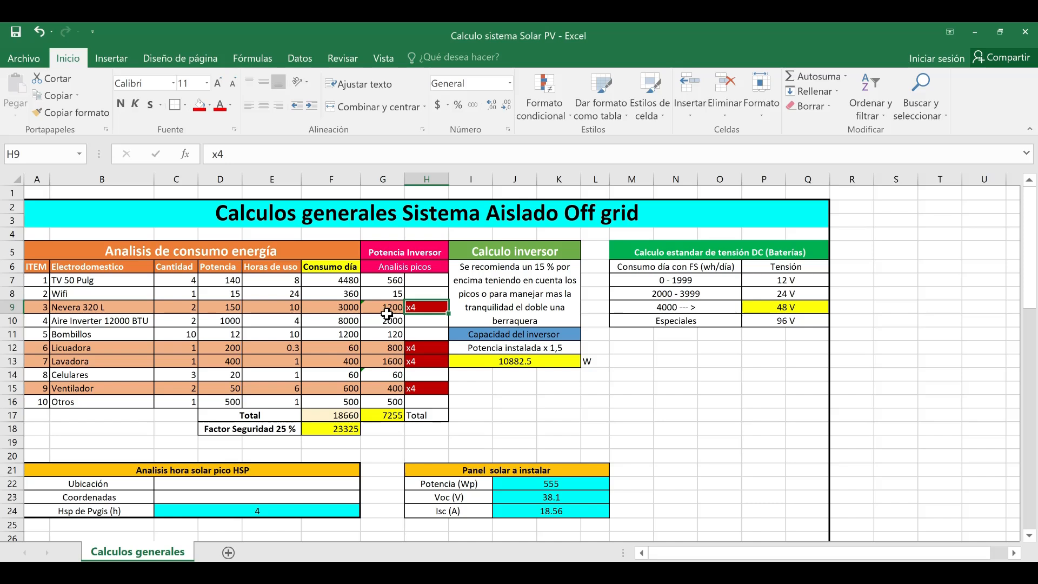
click(388, 308)
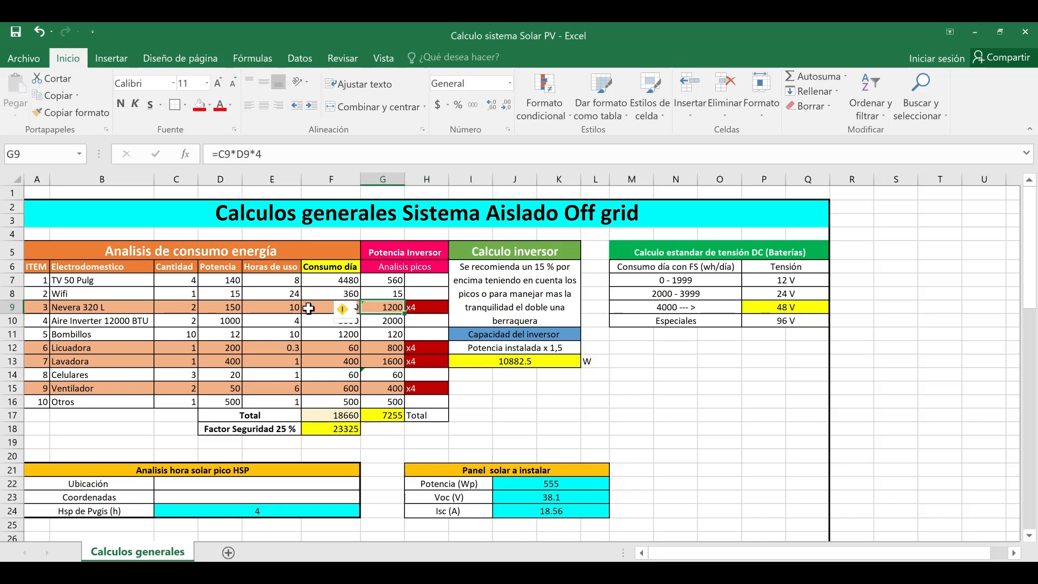
click(235, 302)
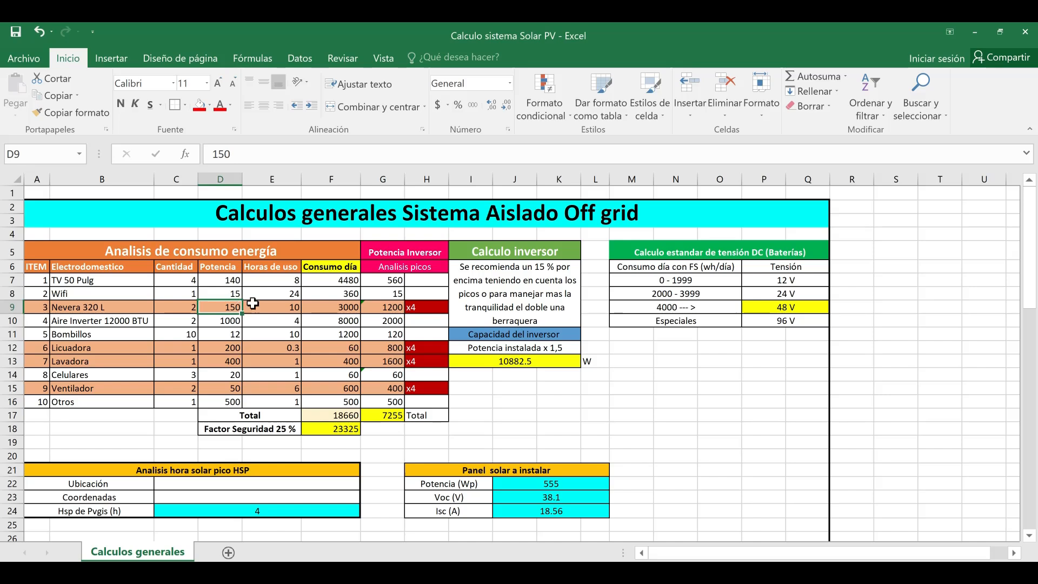
click(421, 306)
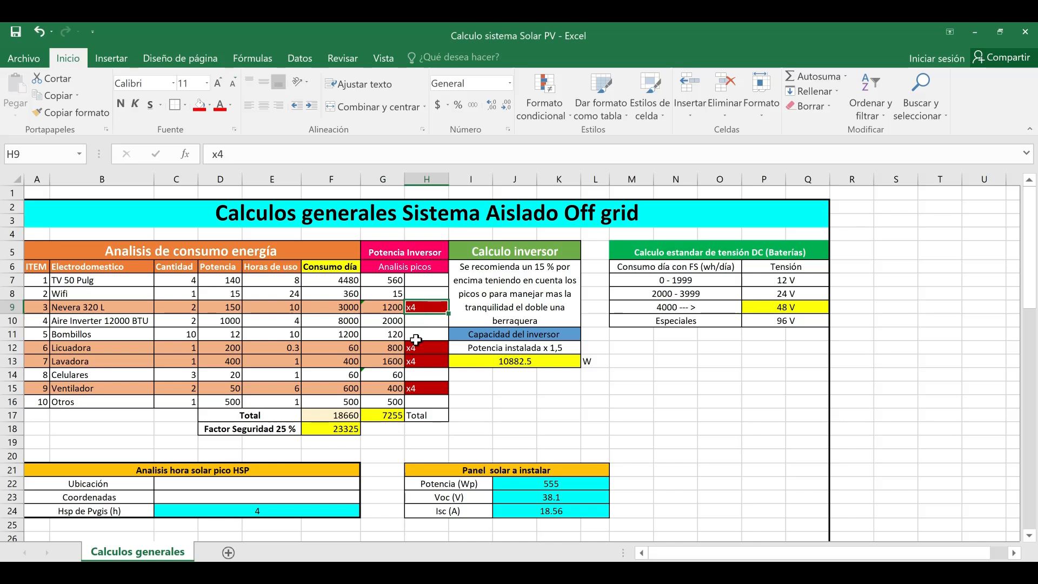
Compare the Analisis picos total formula with the Capacidad del inversor formula that uses it.
click(389, 415)
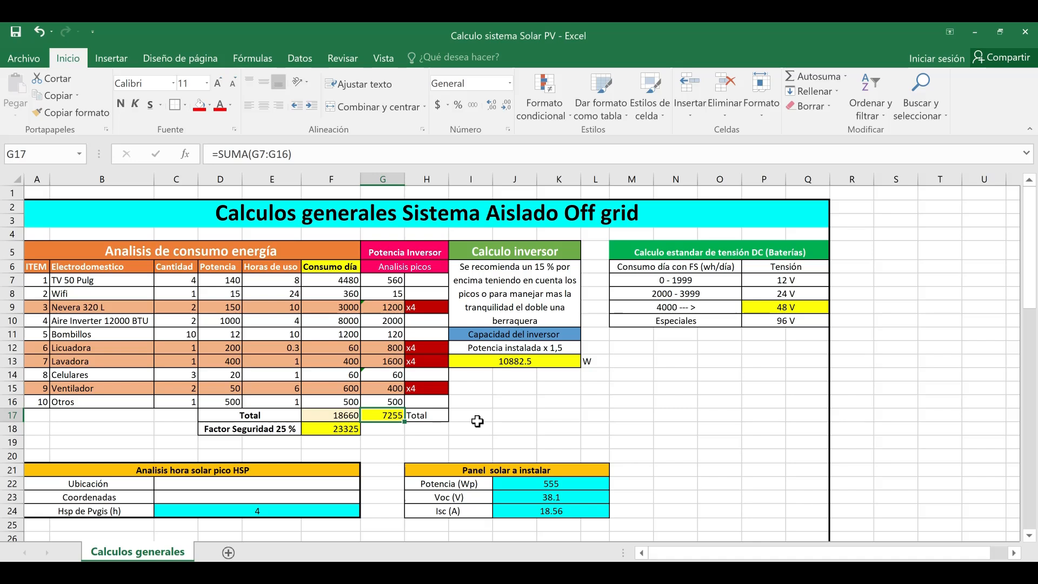
click(514, 365)
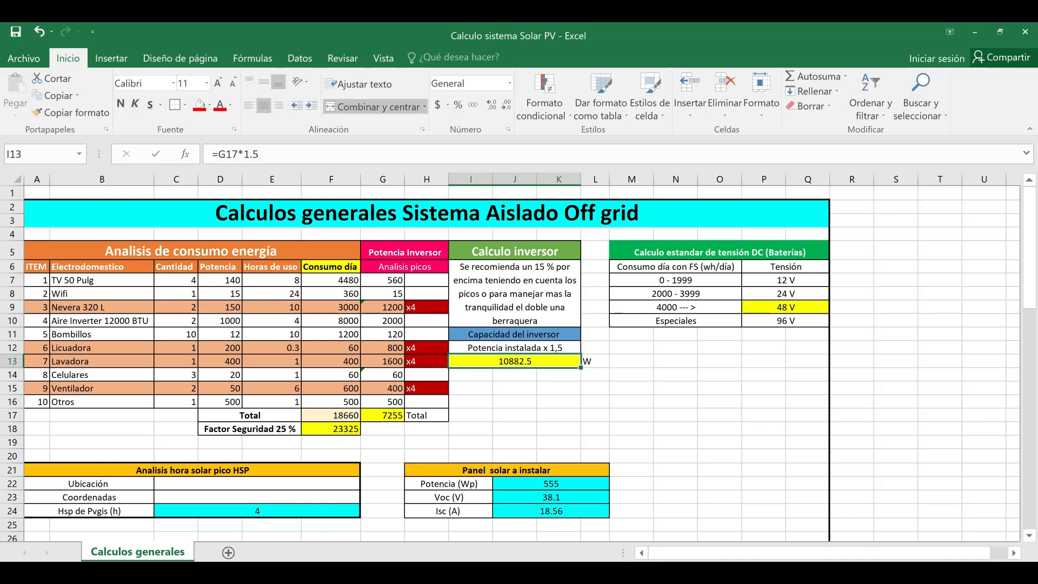
click(265, 573)
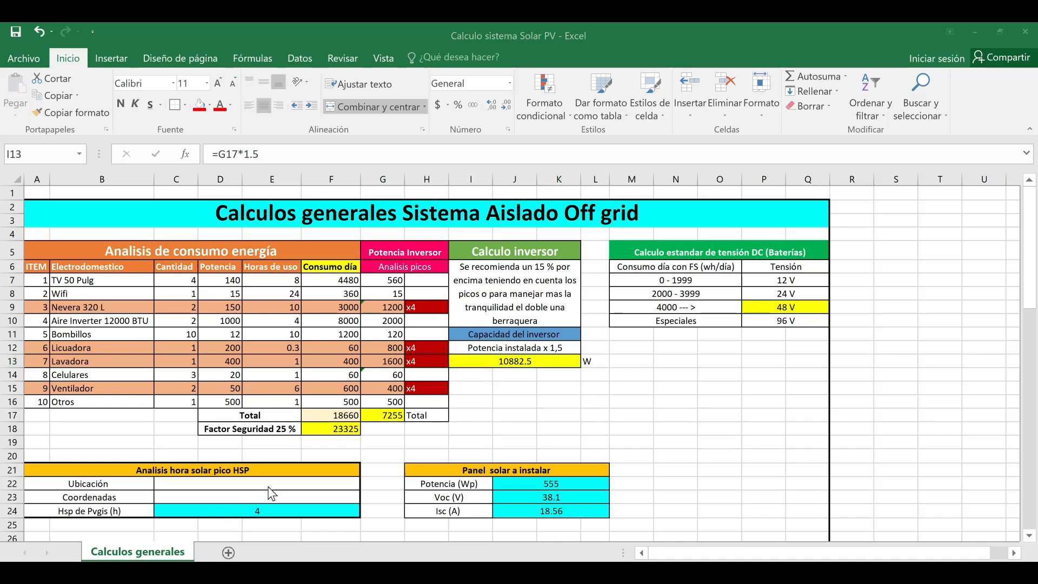
key(alt+Tab)
click(384, 415)
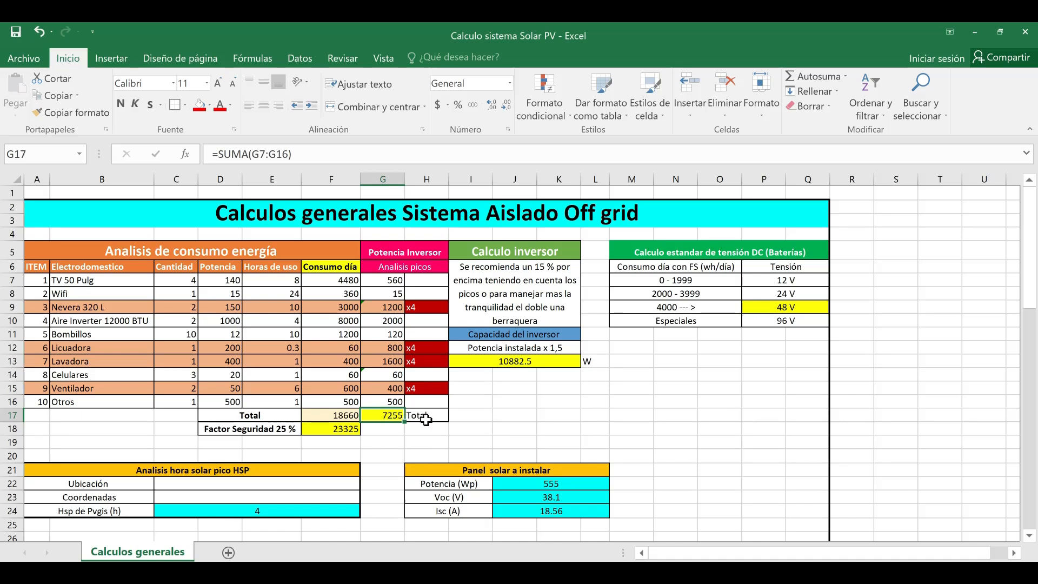
click(517, 361)
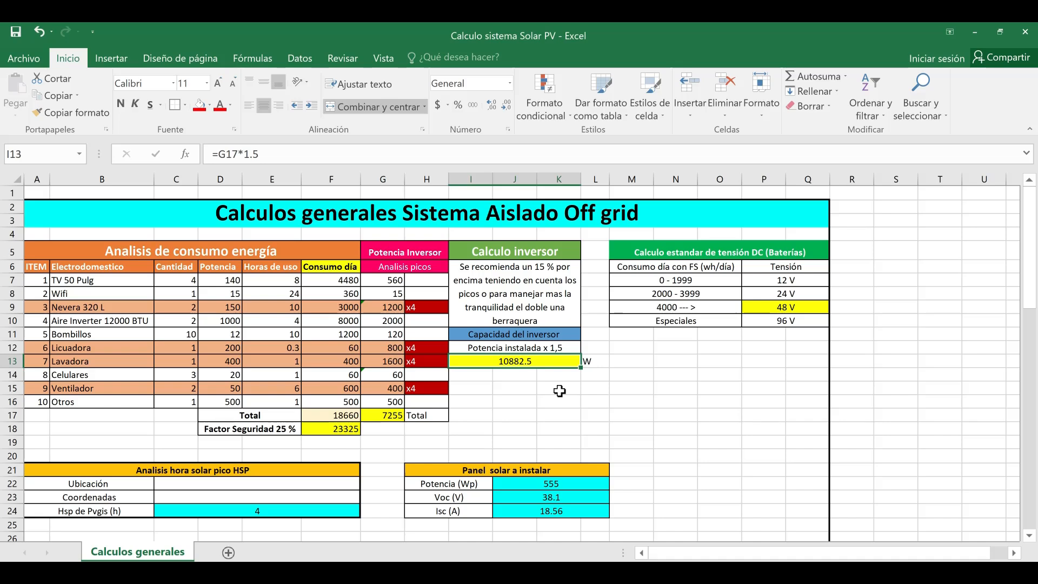
Change the Capacidad del inversor formula to =G17*1.35.
double_click(543, 361)
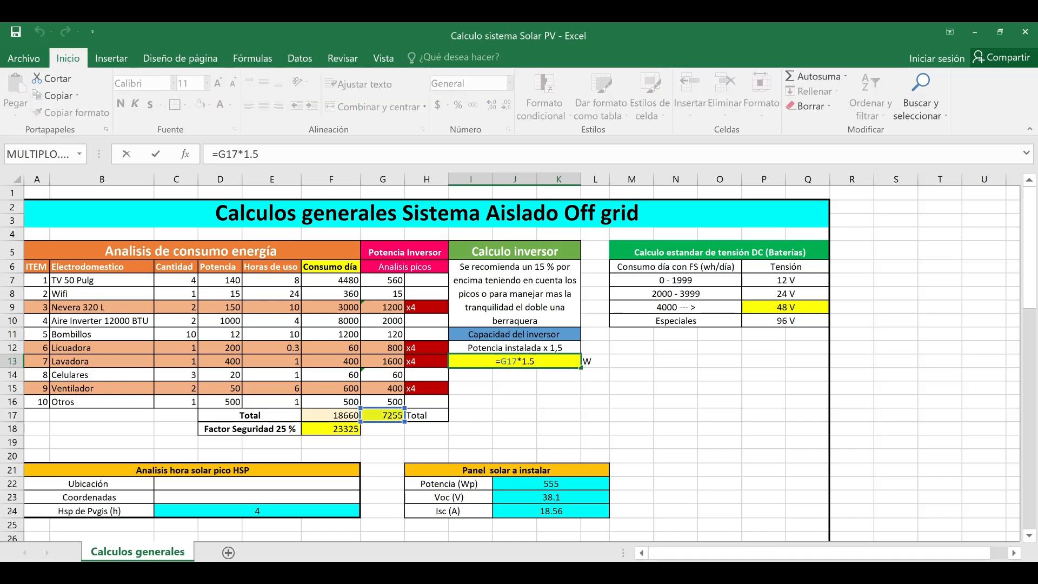
key(BackSpace)
text(35)
key(Return)
click(537, 361)
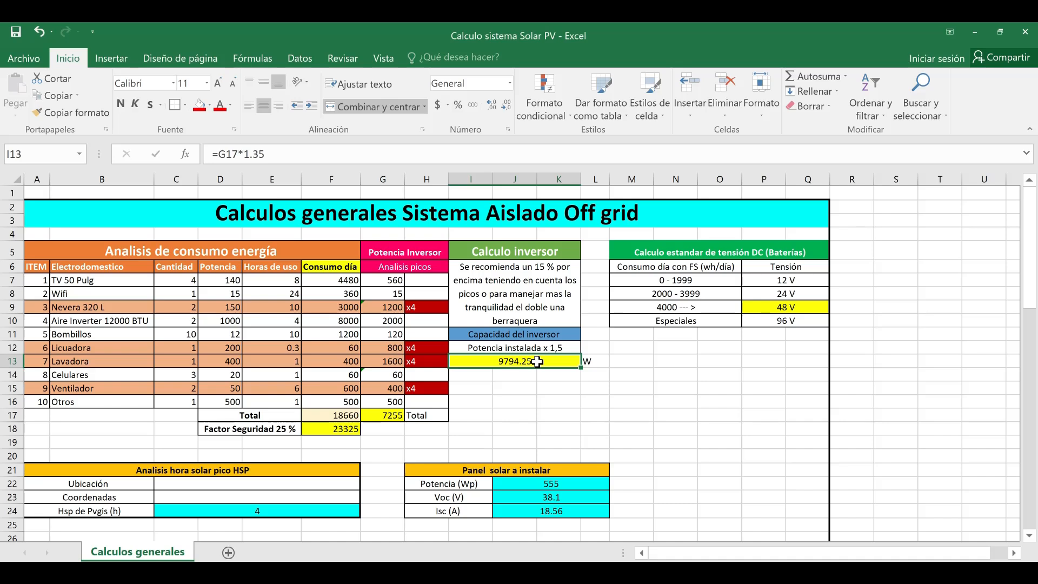
Restore the Capacidad del inversor formula to =G17*1.5.
double_click(536, 361)
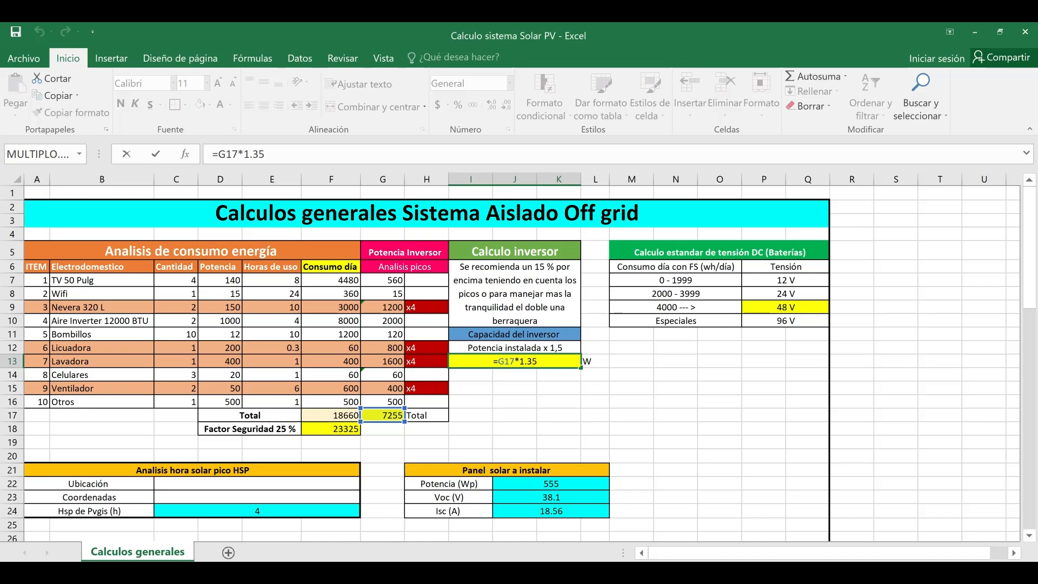
key(BackSpace)
key(BackSpace)
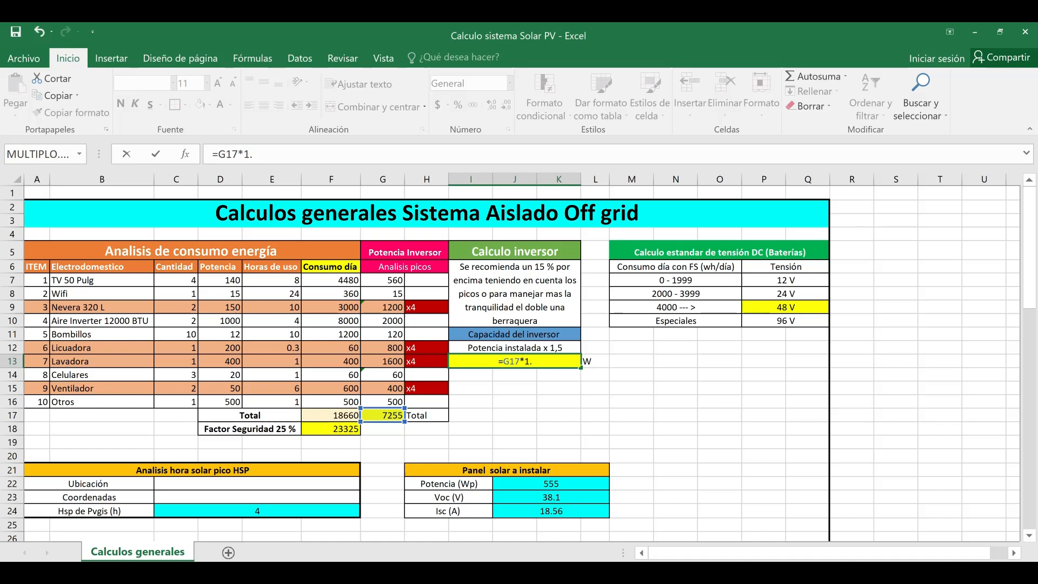
text(5)
key(ctrl+Return)
click(619, 426)
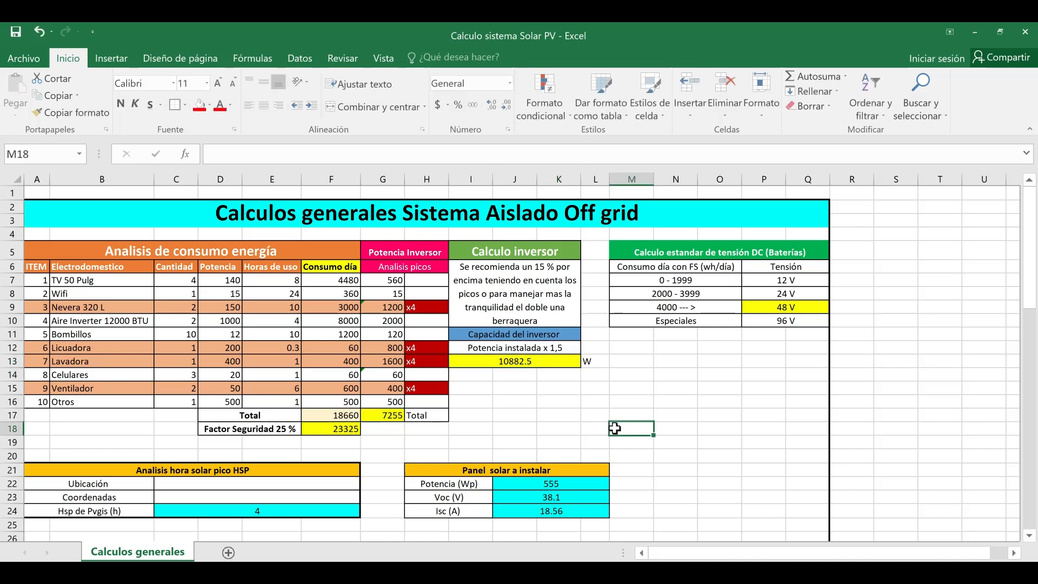
Set Hsp de Pvgis (h) to 5 in the Analisis hora solar pico HSP table and check the panel calculations below.
scroll(464, 419, down, 1)
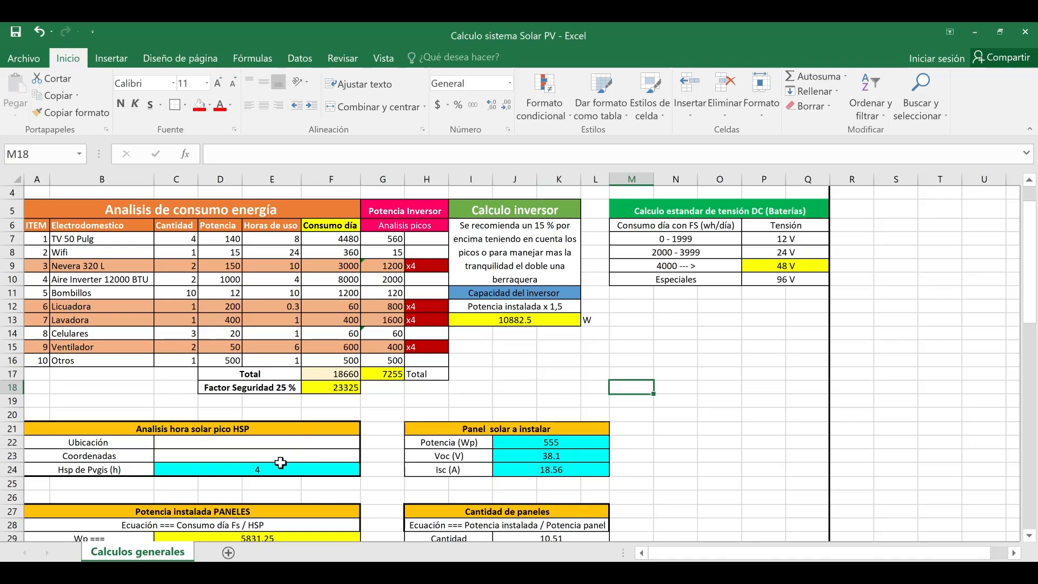
click(281, 469)
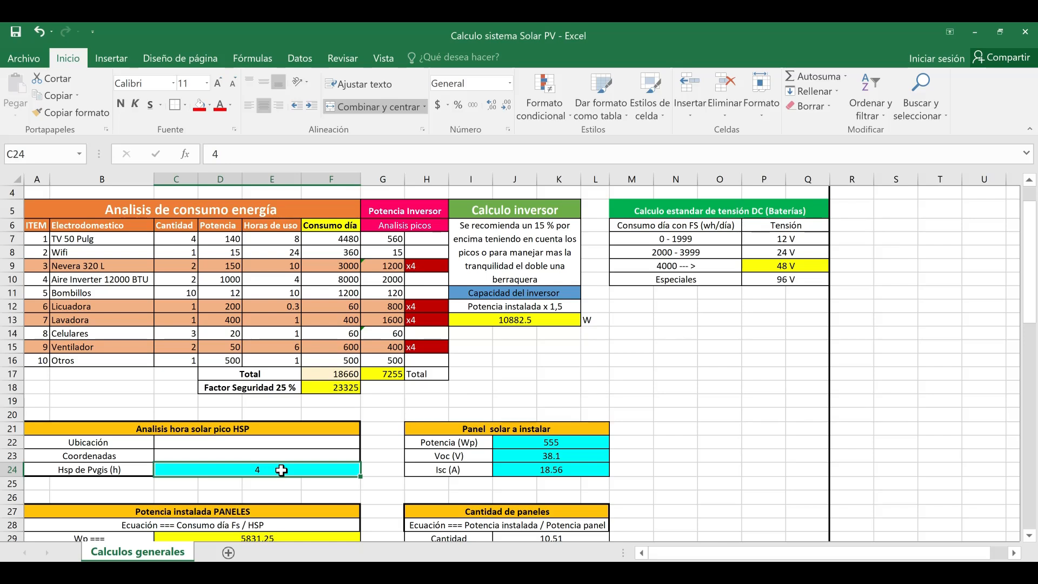
double_click(281, 470)
key(BackSpace)
text(5)
key(Return)
scroll(324, 469, down, 1)
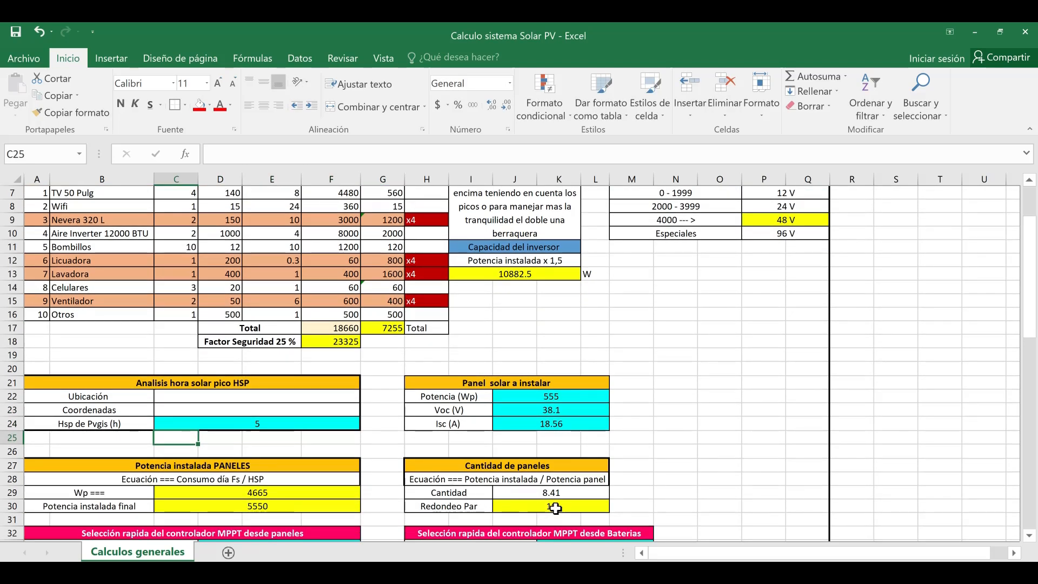
Set Hsp de Pvgis (h) back to 4.
double_click(262, 417)
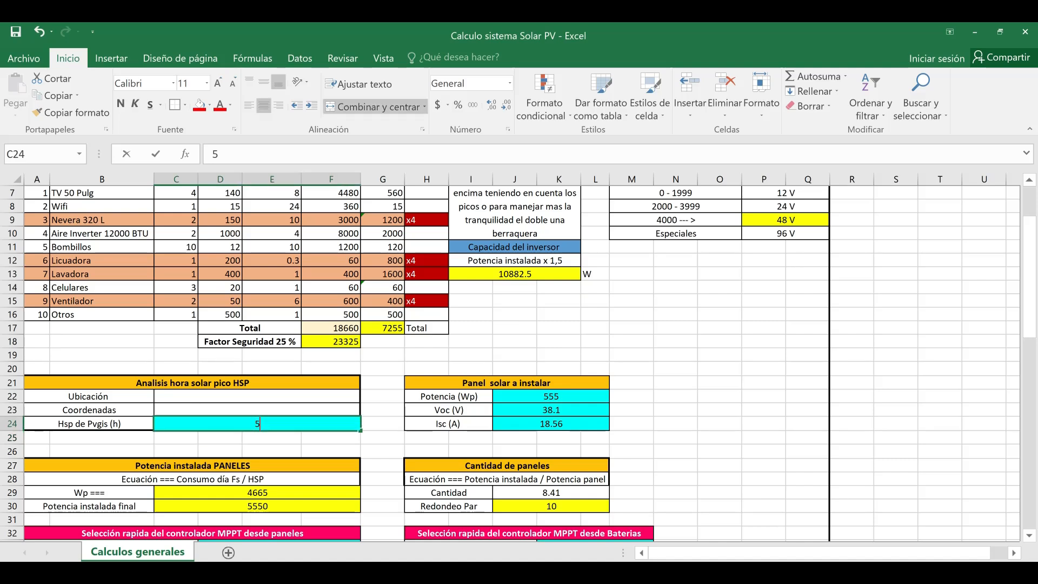
key(BackSpace)
text(4)
key(Return)
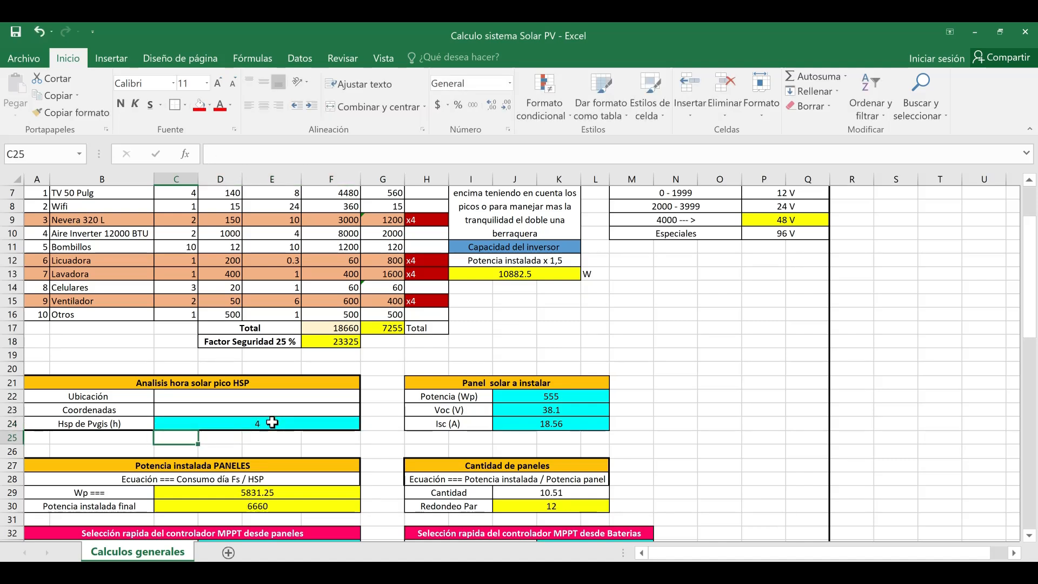
click(272, 423)
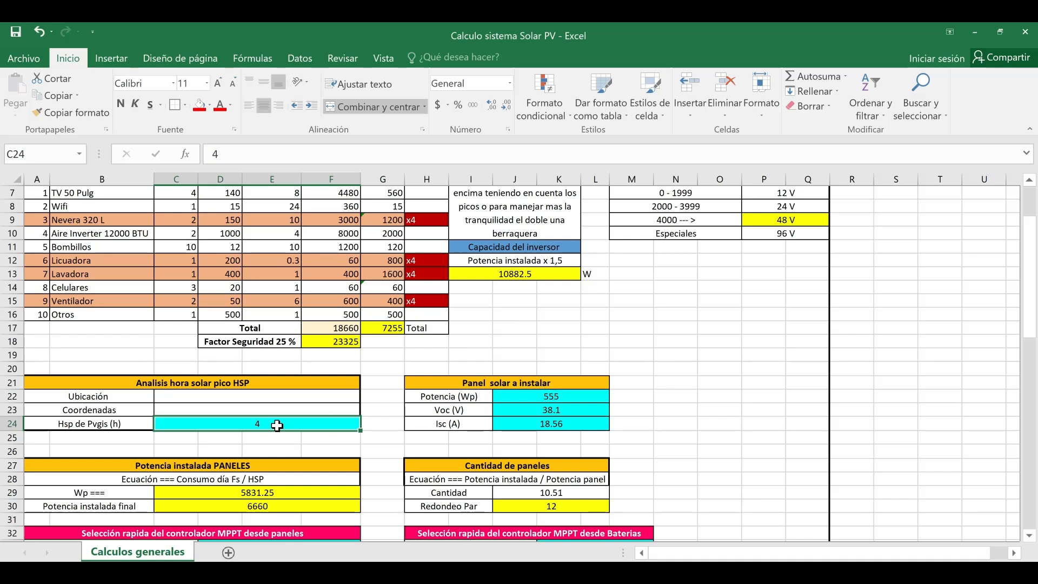
Examine the Panel solar a instalar data and the formulas in Potencia instalada PANELES and Cantidad de paneles.
drag(512, 394, 497, 423)
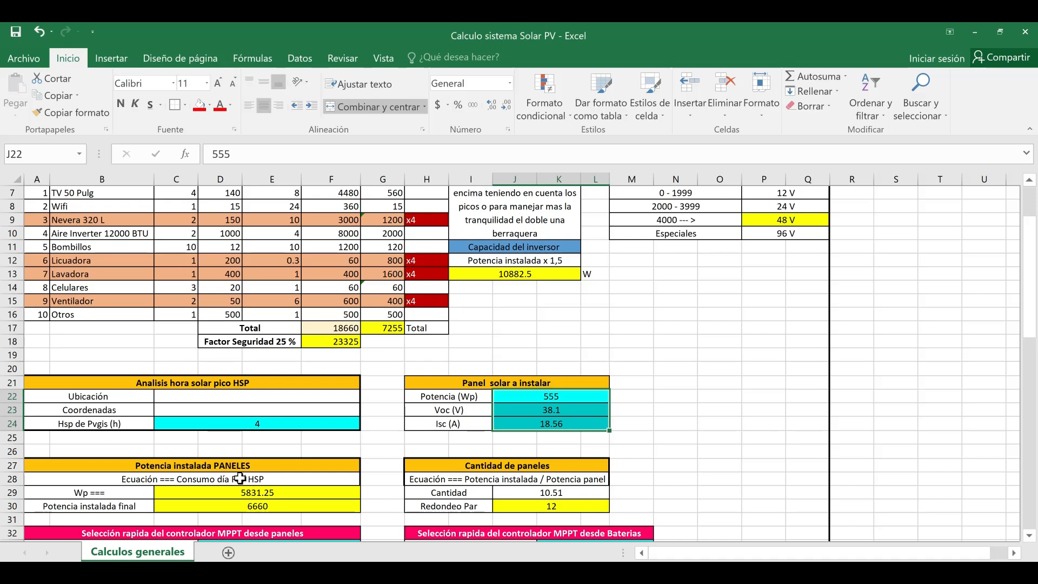
drag(230, 467, 237, 489)
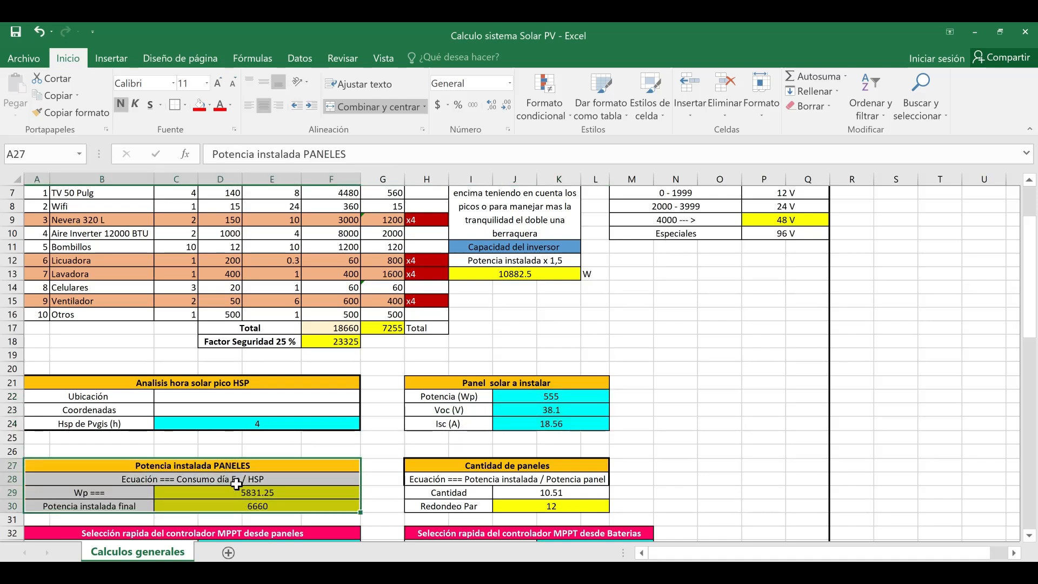
click(282, 488)
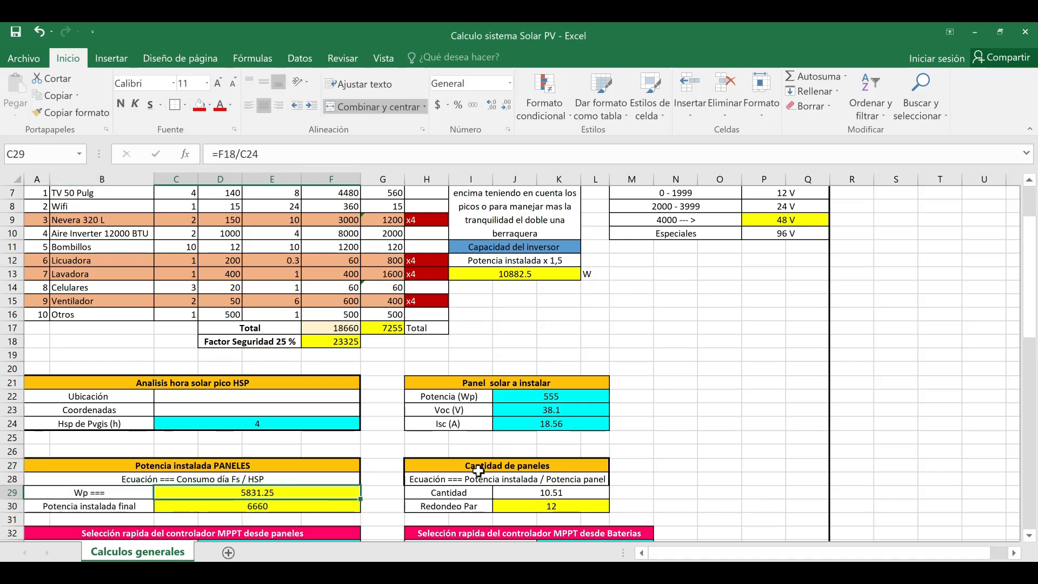
click(519, 479)
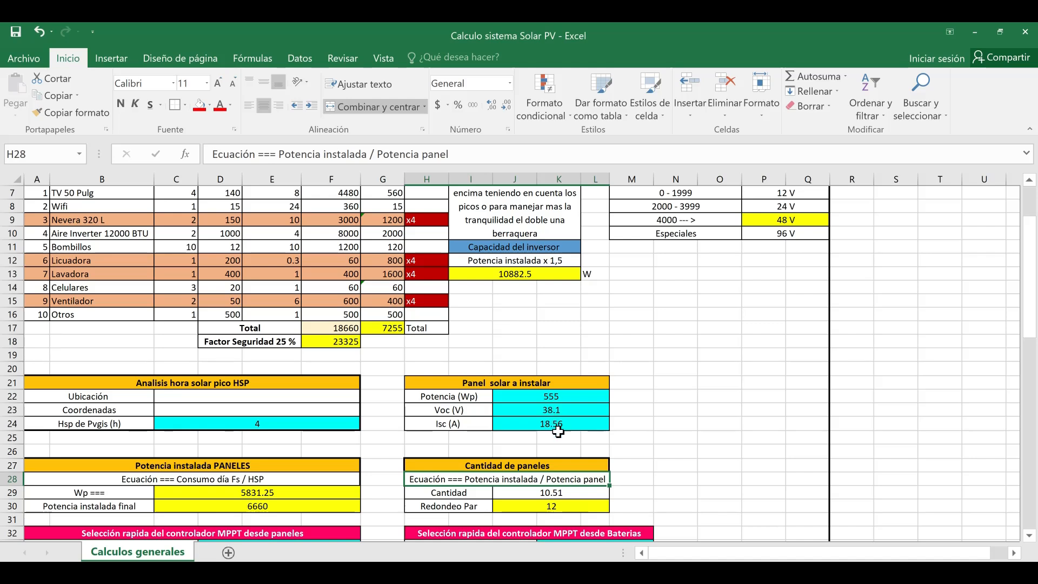
click(559, 506)
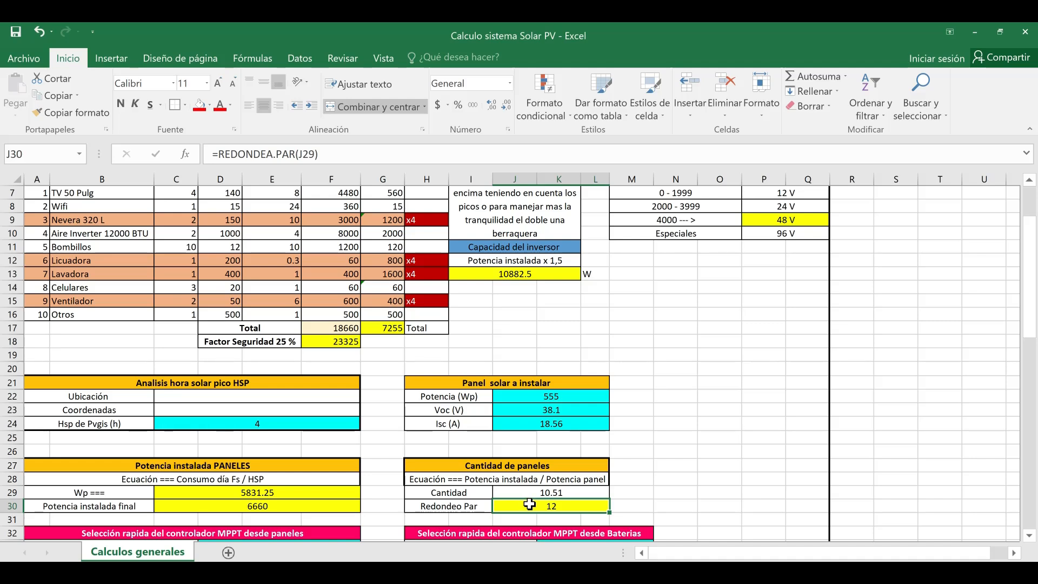
click(331, 505)
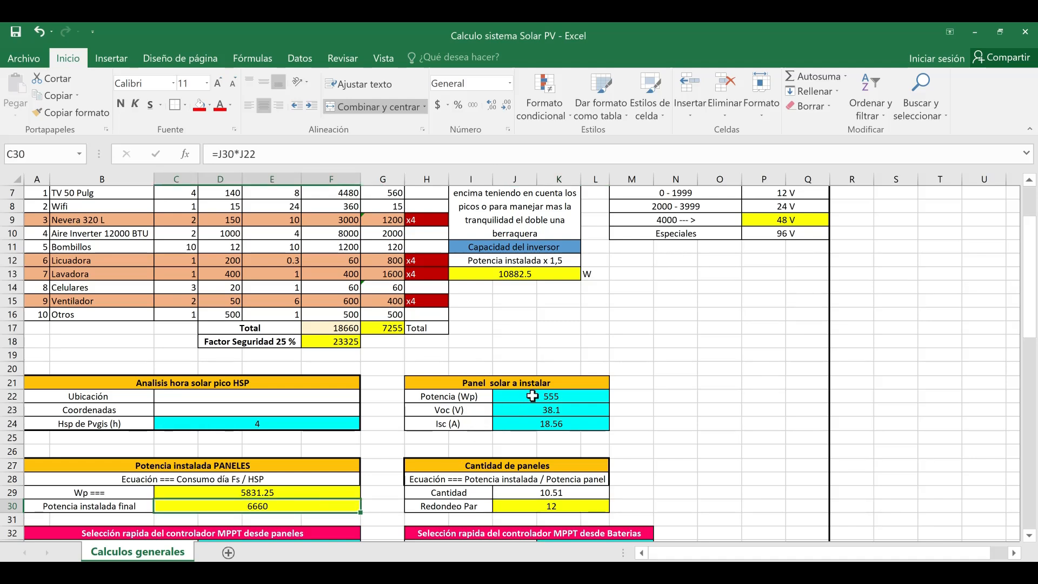
Examine both MPPT controller selection tables and the Potencia instalada en paneles formula.
scroll(281, 510, down, 2)
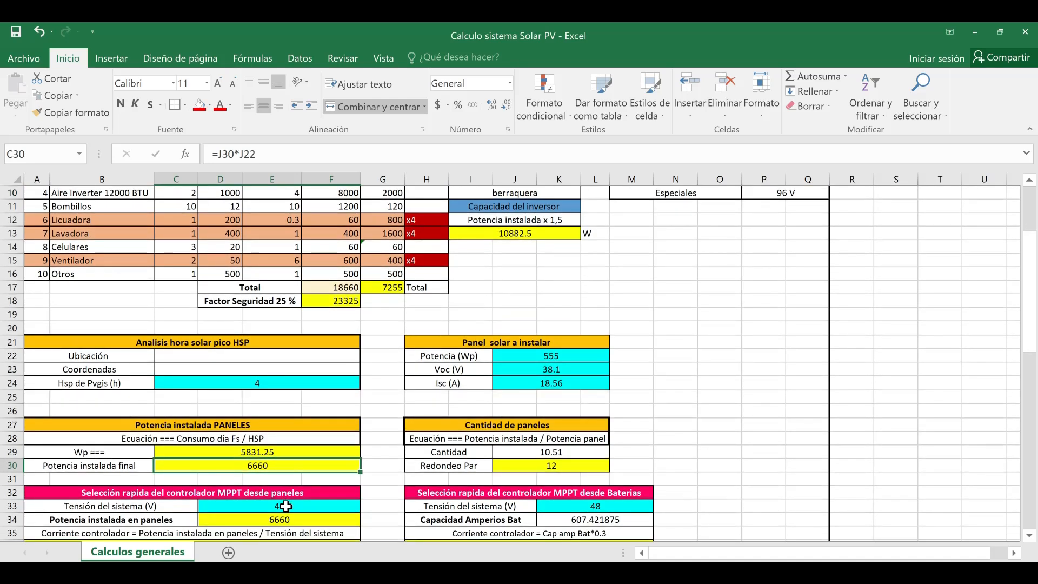
drag(287, 453, 495, 500)
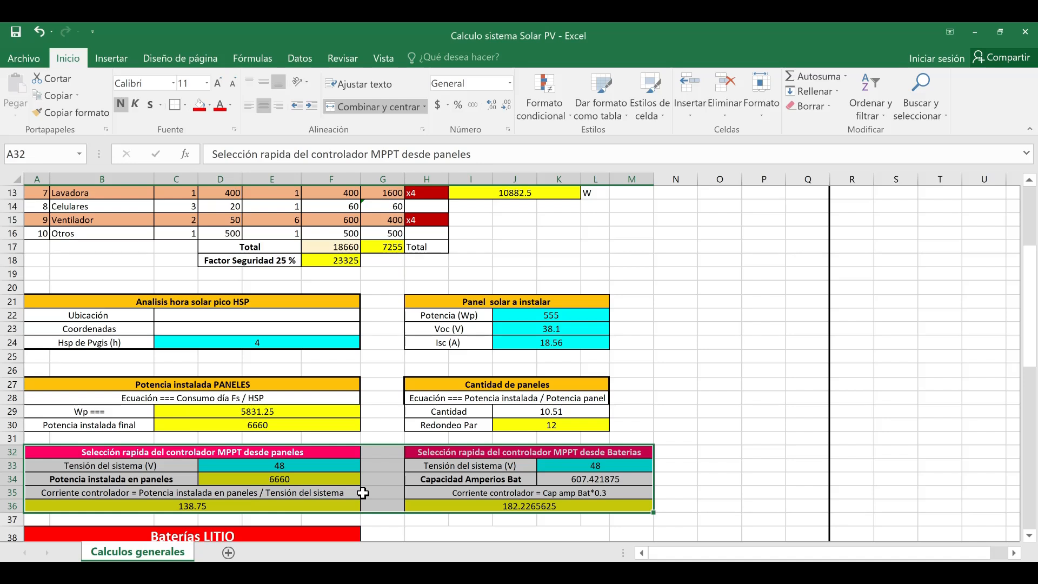
click(309, 477)
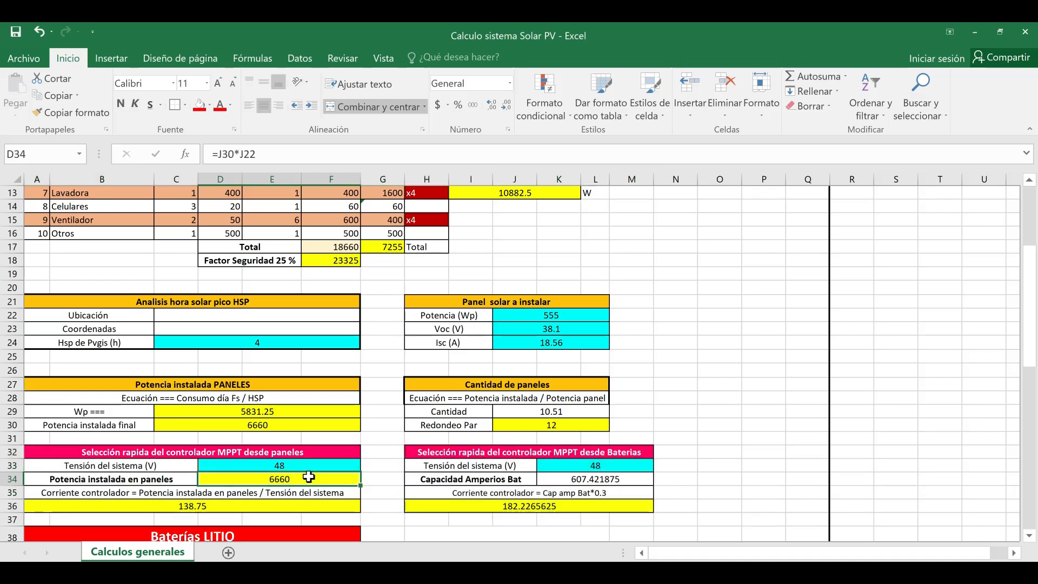
Check the Tensión del sistema of the panel-based MPPT selection against the 4000 Wh/día row of the DC battery voltage table.
click(309, 468)
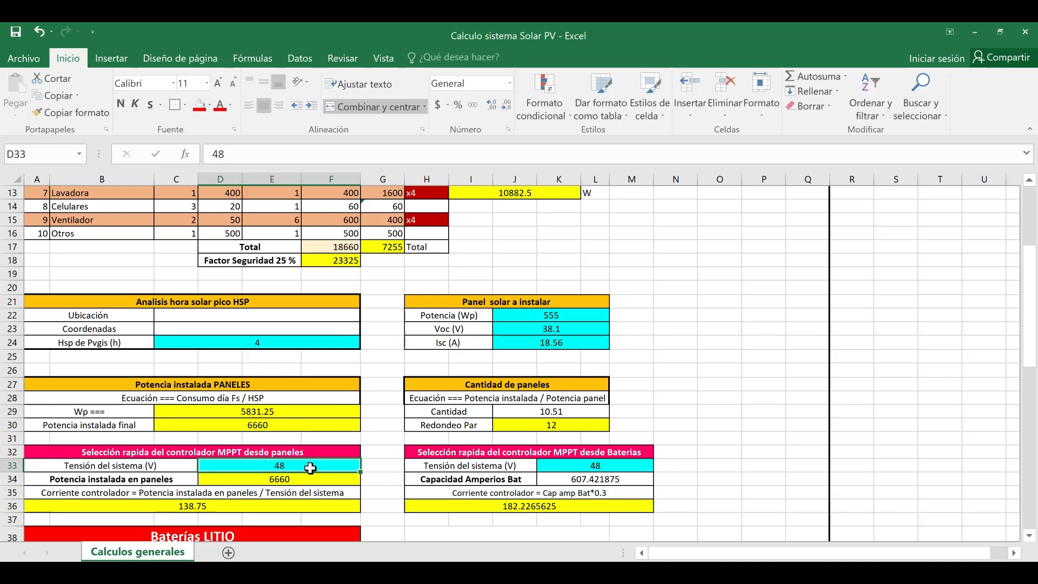
scroll(795, 311, up, 2)
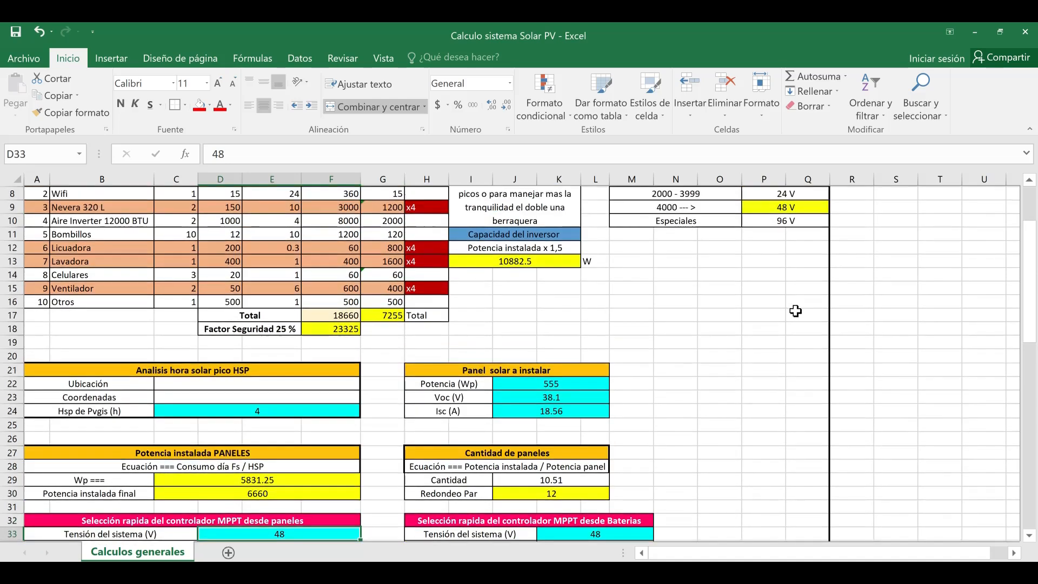
scroll(795, 311, up, 2)
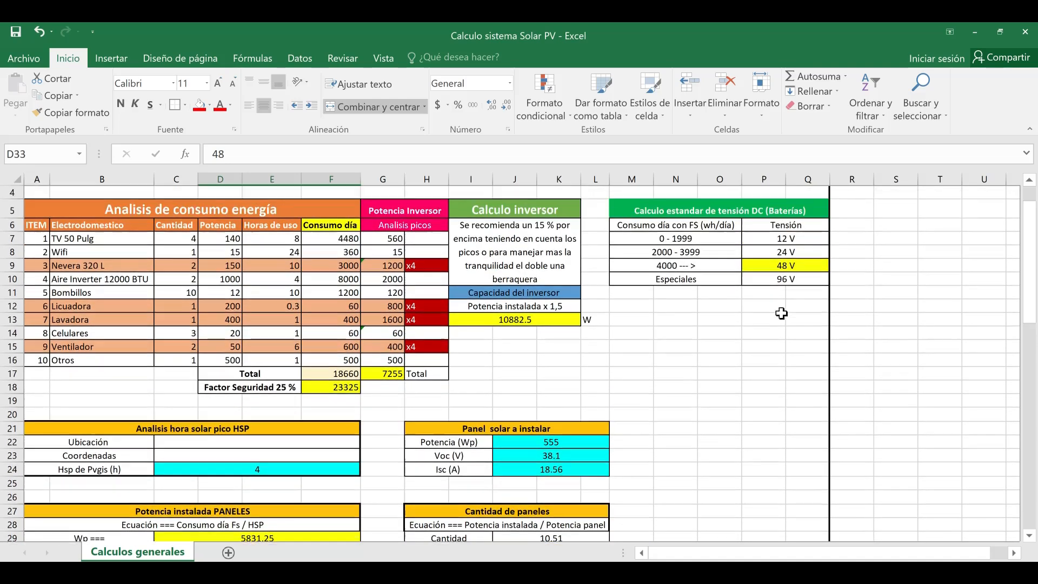
click(757, 264)
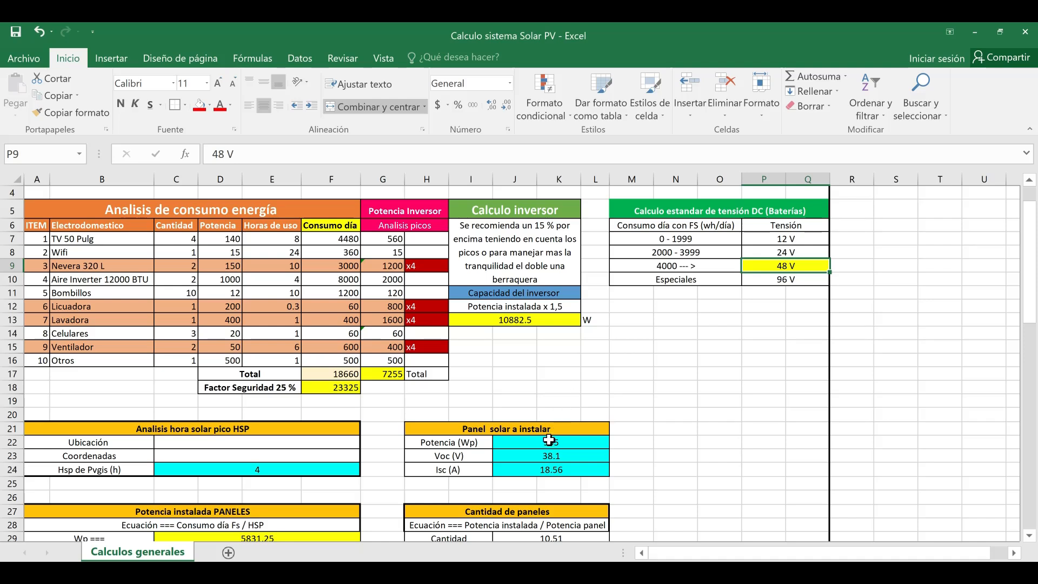
scroll(390, 442, down, 2)
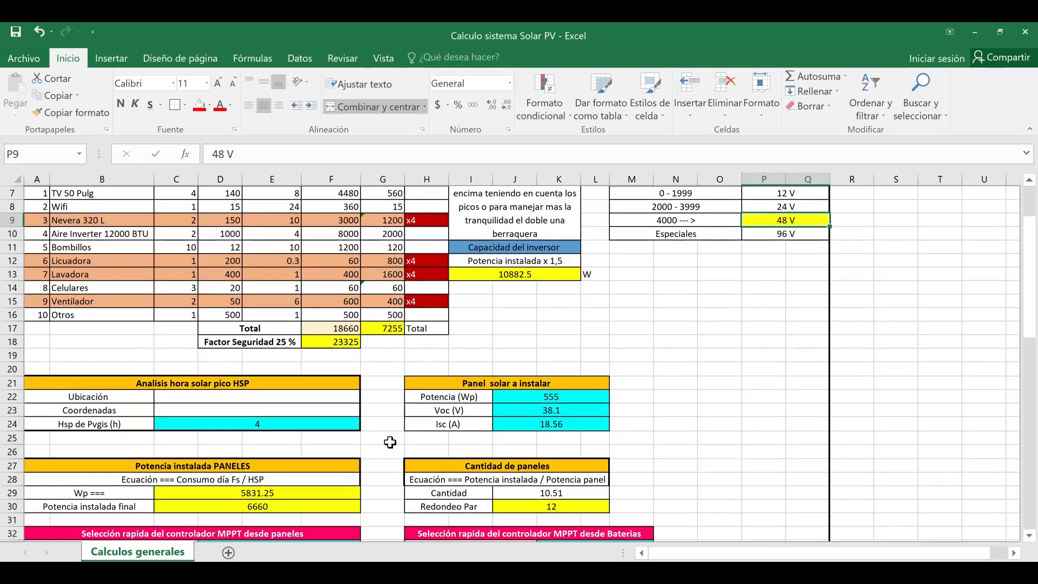
scroll(389, 442, down, 1)
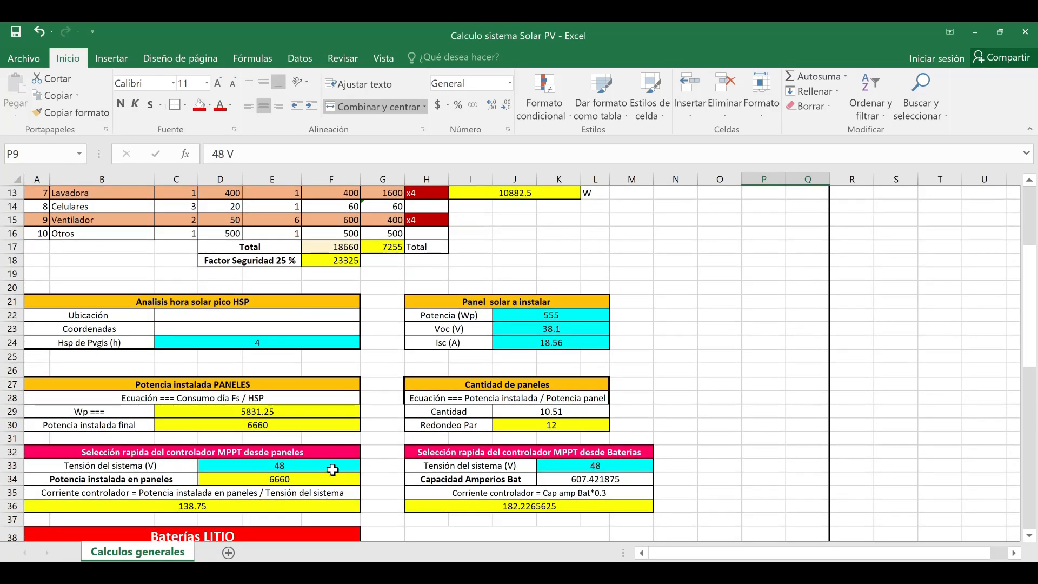
Check the panel-based MPPT controller current formula and how Baterías LITIO derives Capacidad en Ah from daily consumption and Estandar de tensión.
click(268, 505)
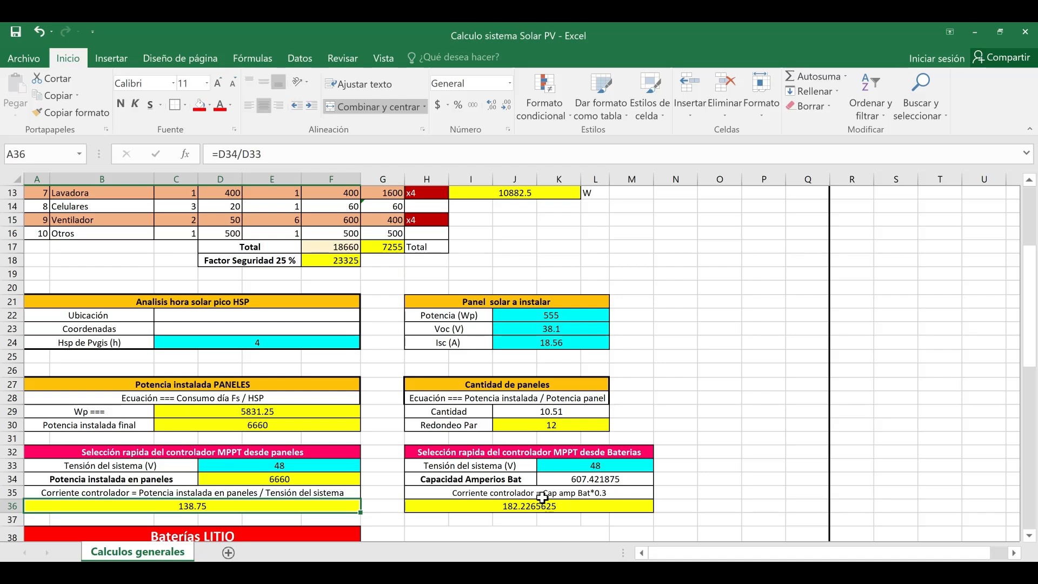
scroll(542, 497, down, 2)
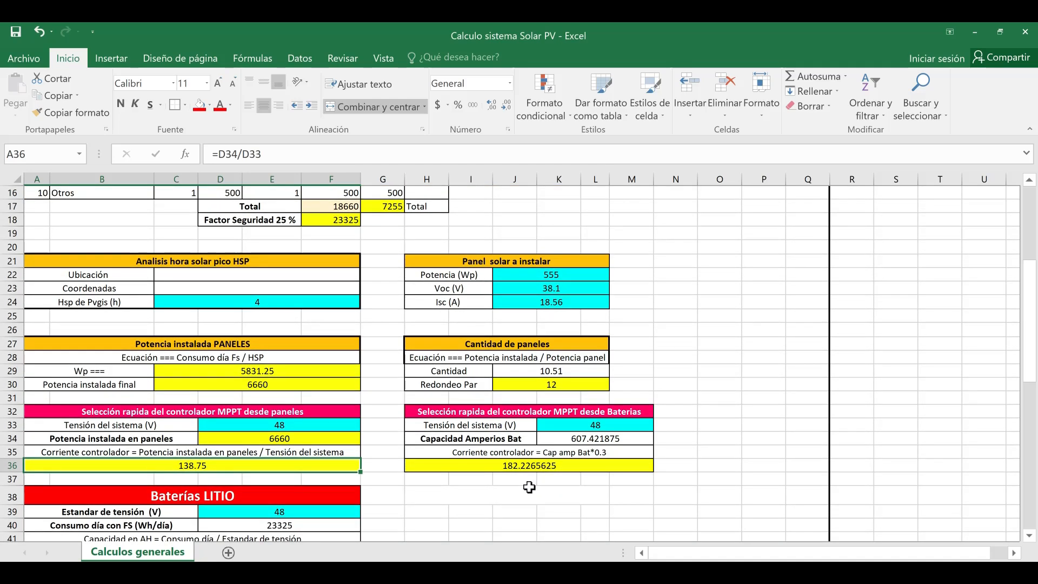
scroll(378, 478, down, 1)
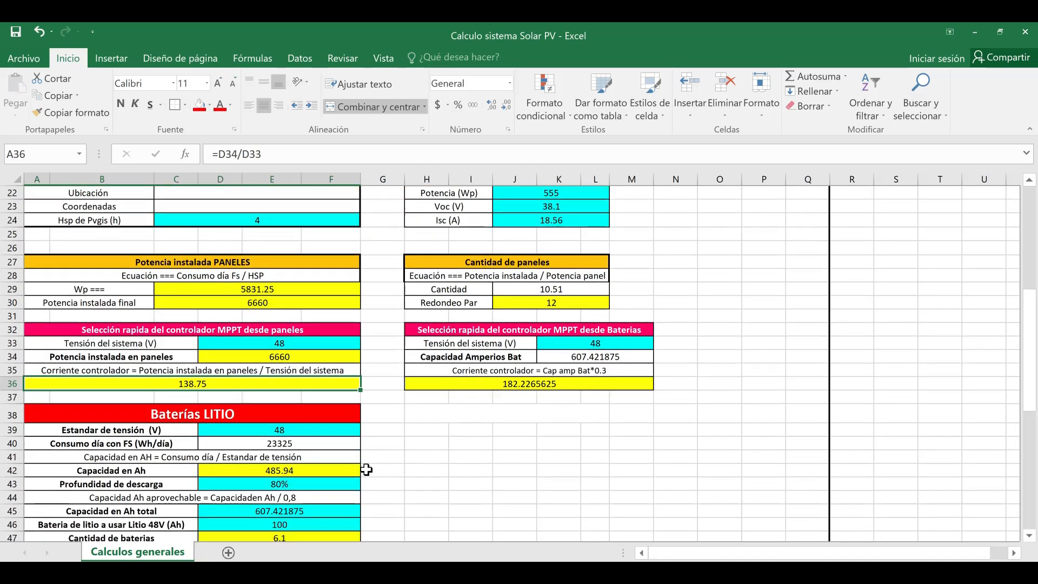
click(324, 429)
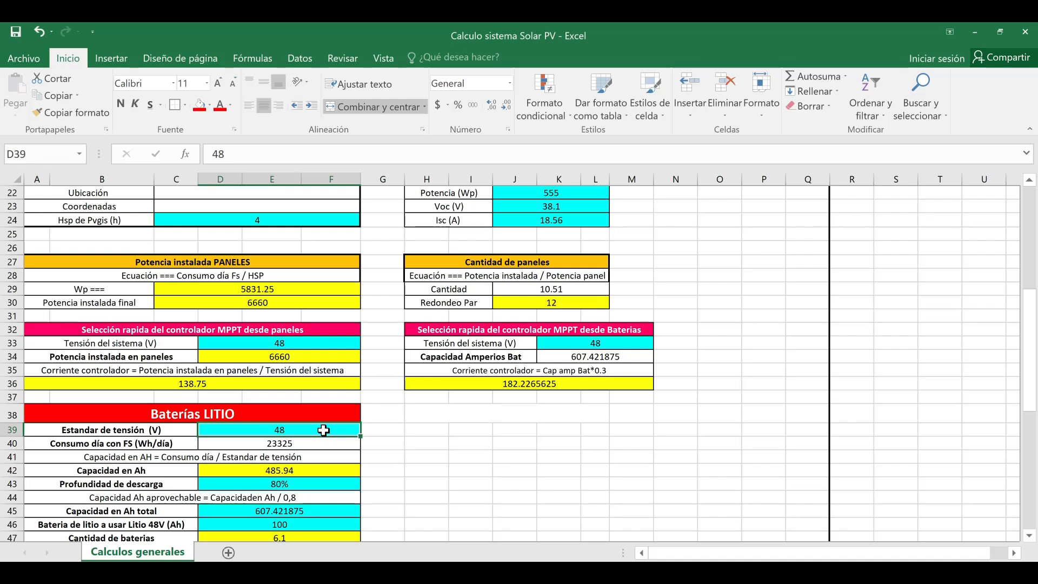
click(317, 439)
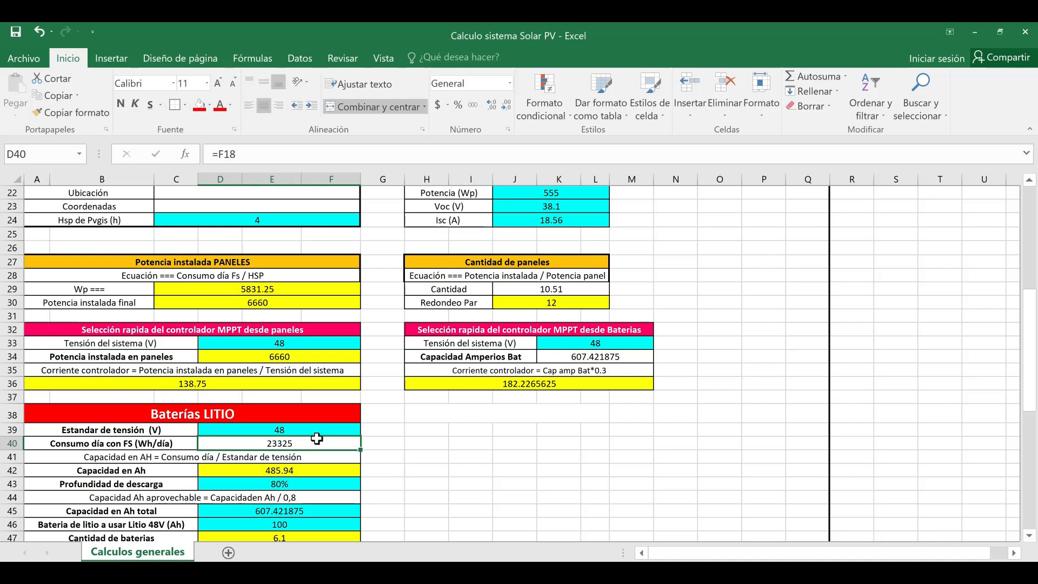
click(323, 470)
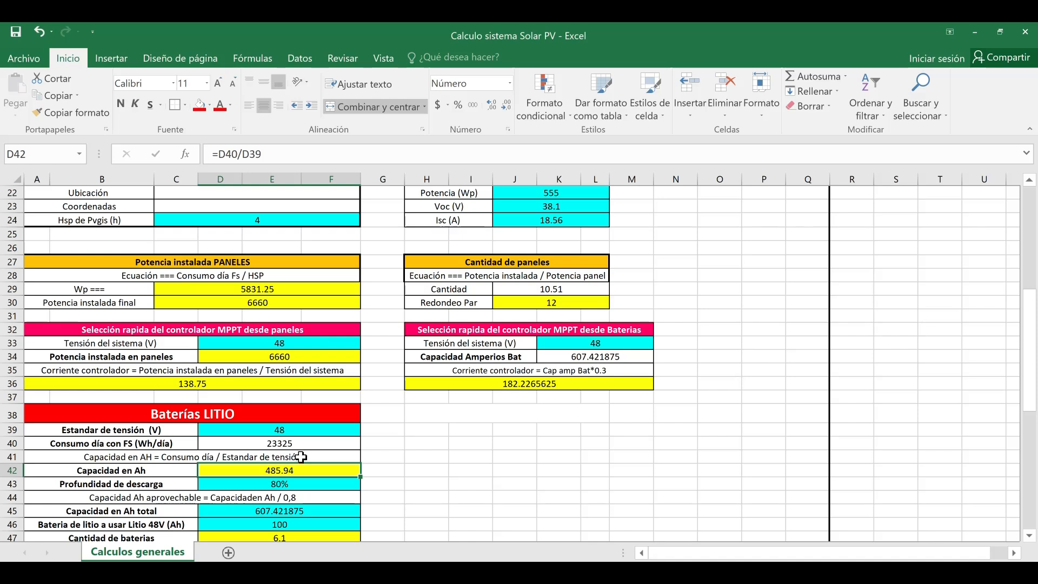
Examine Profundidad de descarga, Capacidad en Ah total, the chosen lithium battery size and the battery quantity formulas in Baterías LITIO.
click(303, 484)
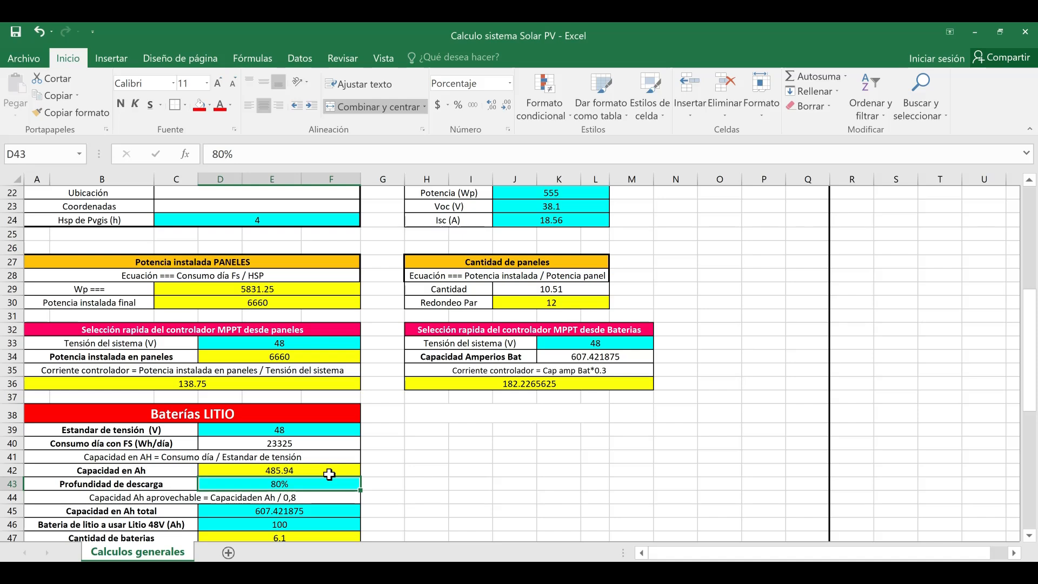
click(310, 493)
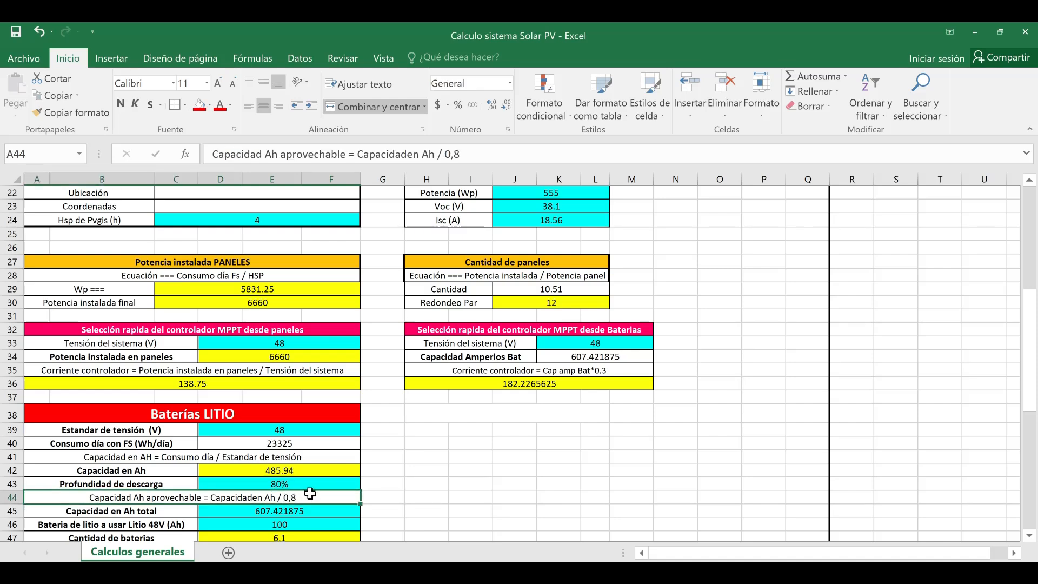
click(327, 514)
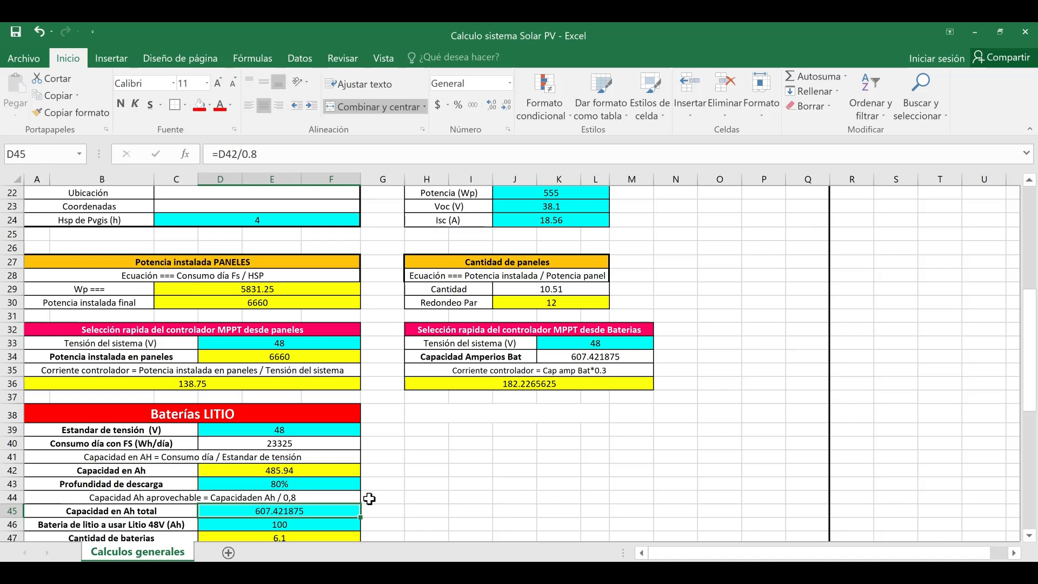
scroll(369, 497, down, 1)
click(312, 488)
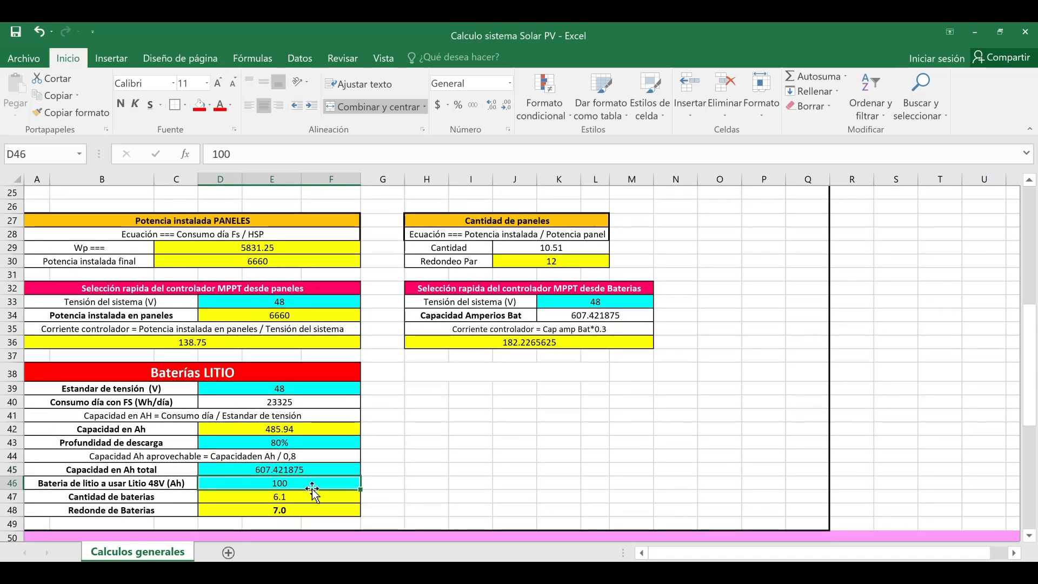
click(310, 497)
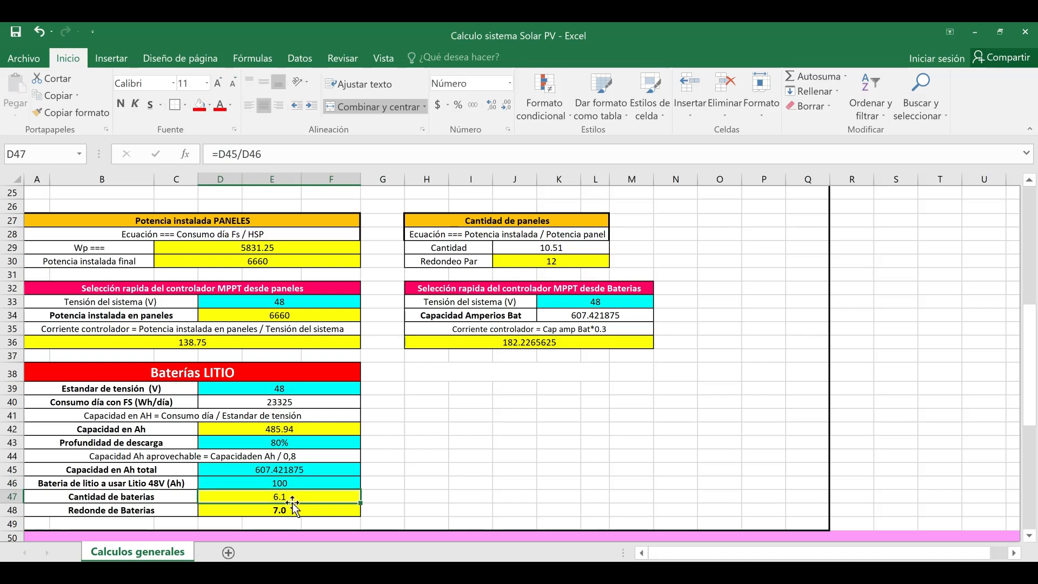
click(297, 507)
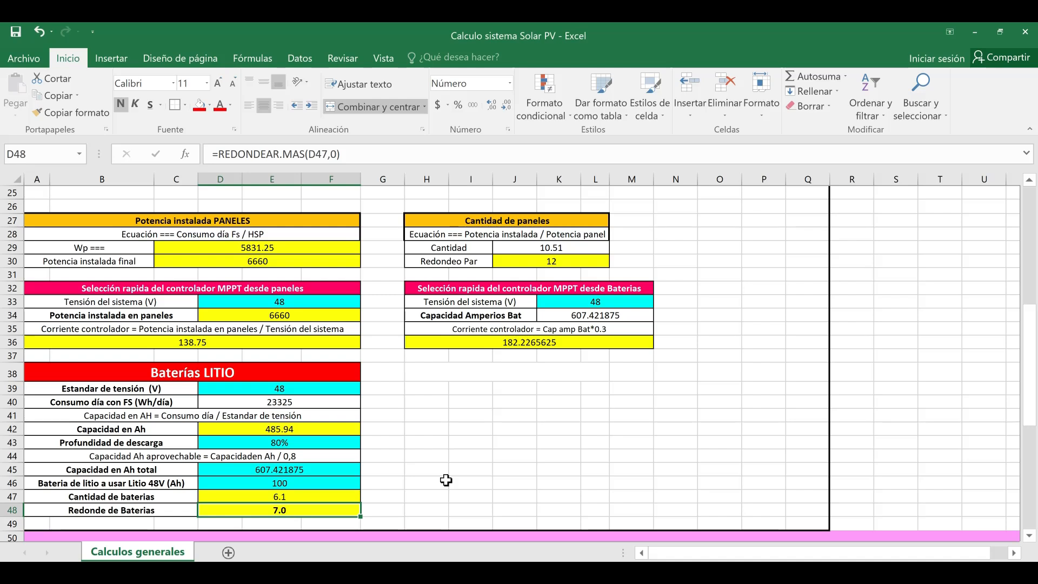
Check the controller current formula in the MPPT selection table based on battery capacity.
scroll(446, 480, up, 1)
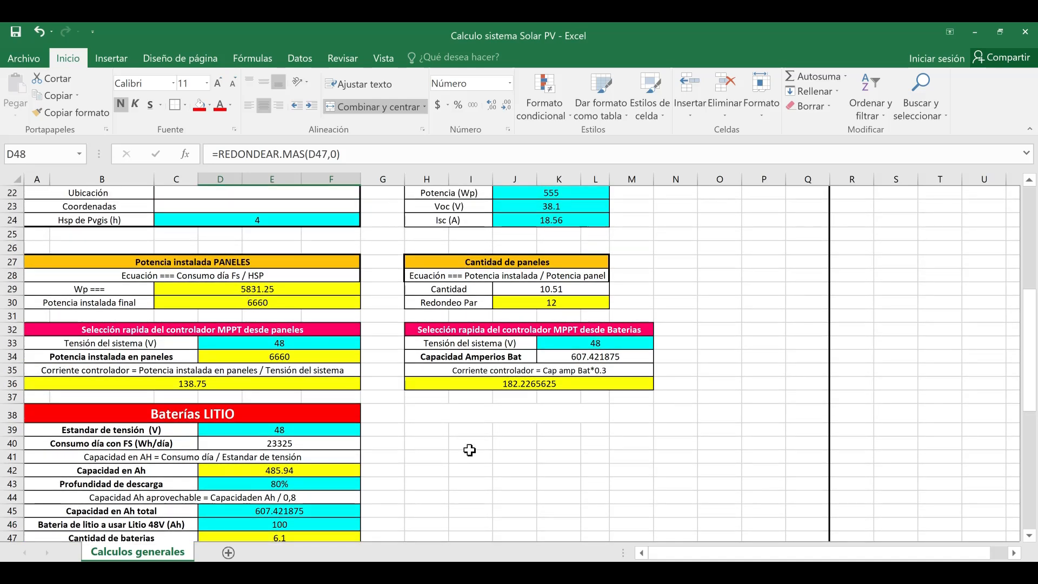
scroll(469, 450, up, 1)
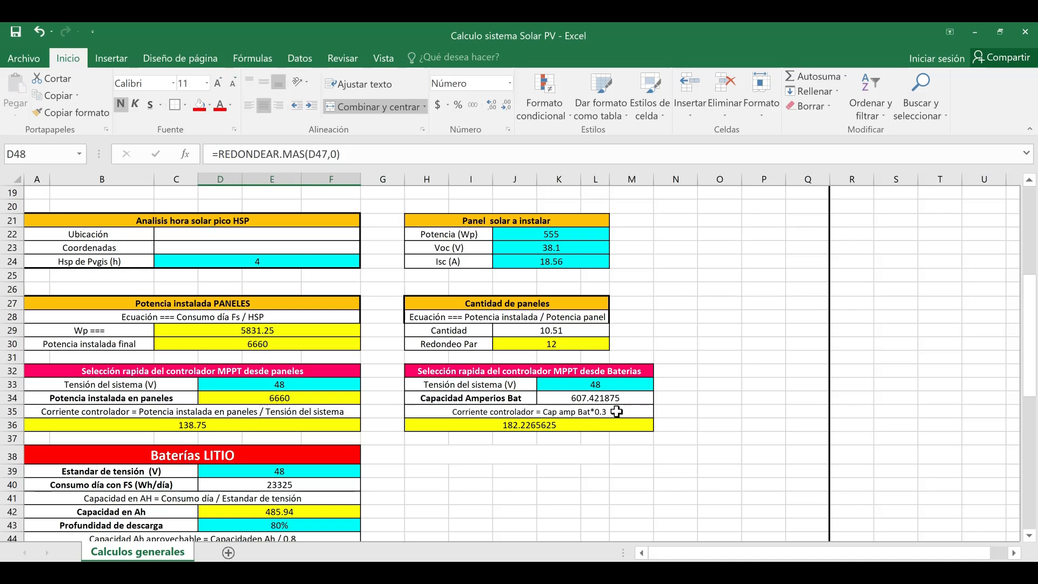
click(561, 423)
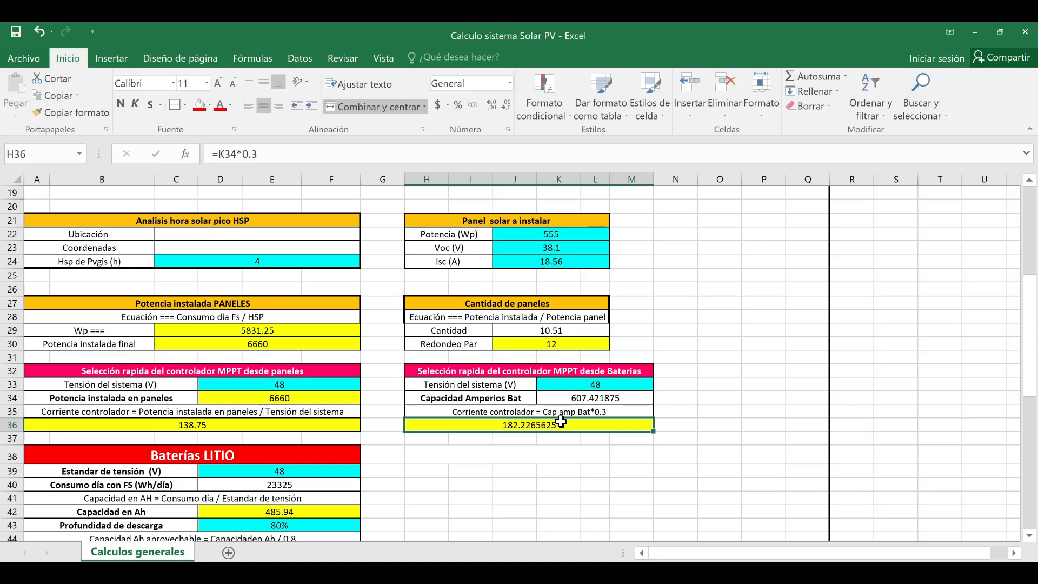
Examine the Paneles solares block of Resumen de Equipos generales, from Potencia del panel to Potencia instalada en paneles.
scroll(529, 436, down, 1)
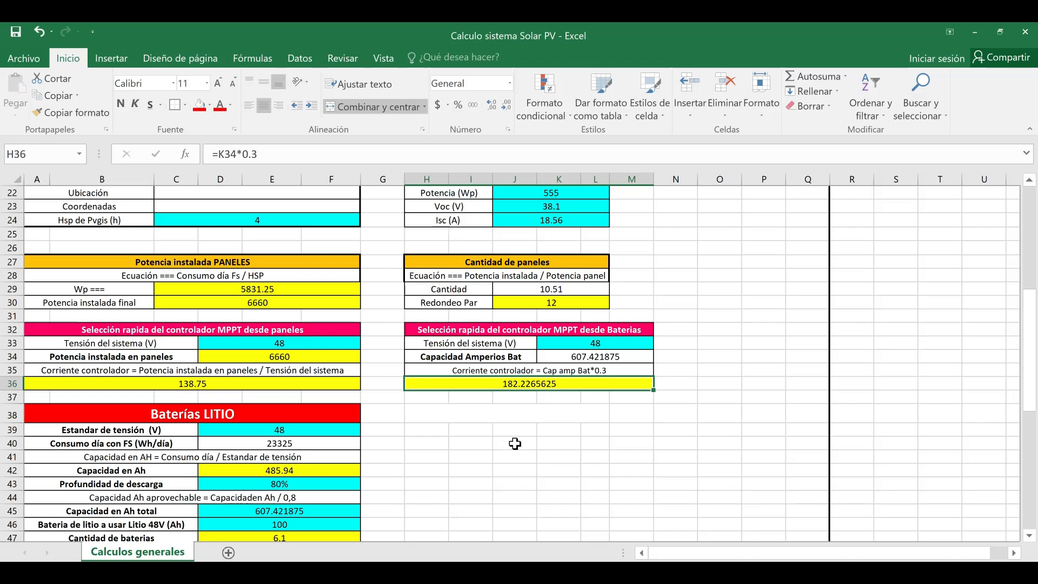
scroll(409, 458, down, 6)
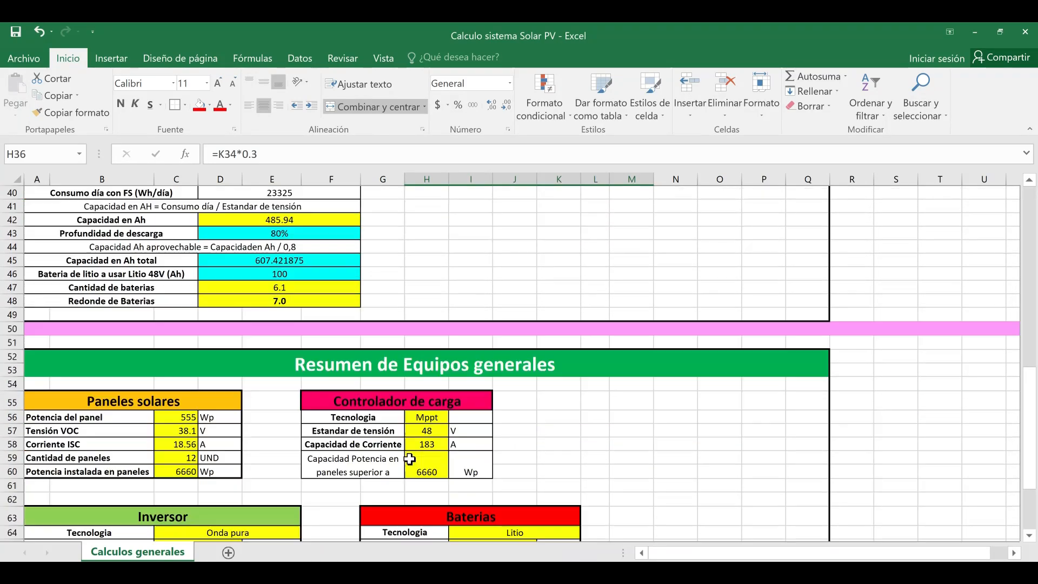
scroll(409, 459, down, 1)
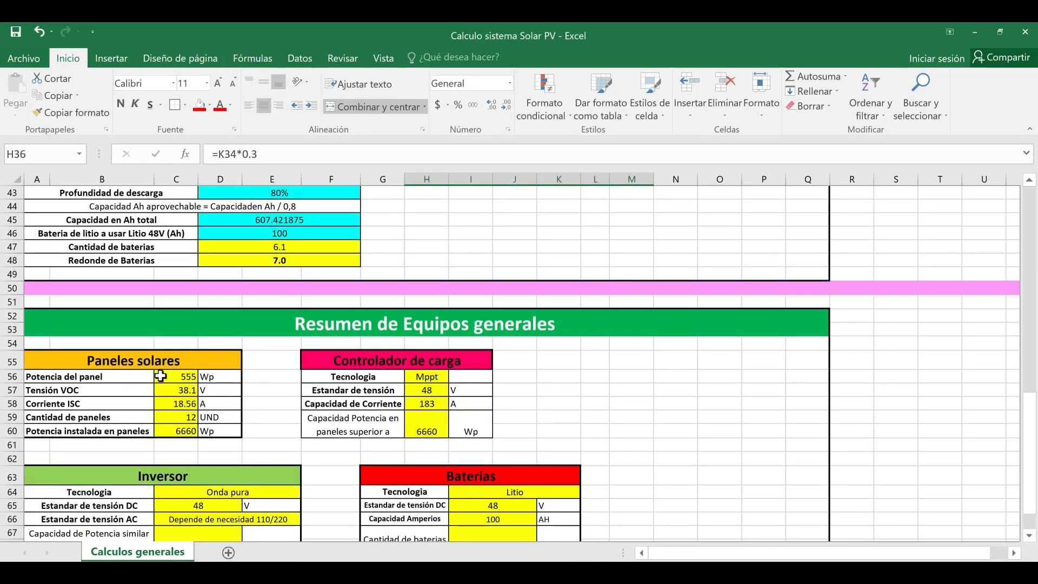
click(187, 378)
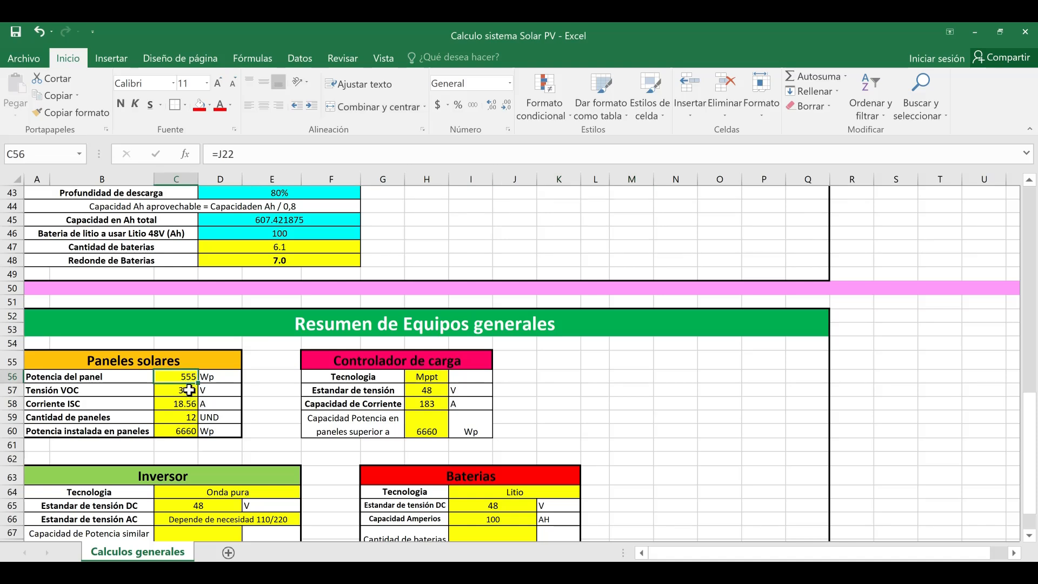
click(189, 389)
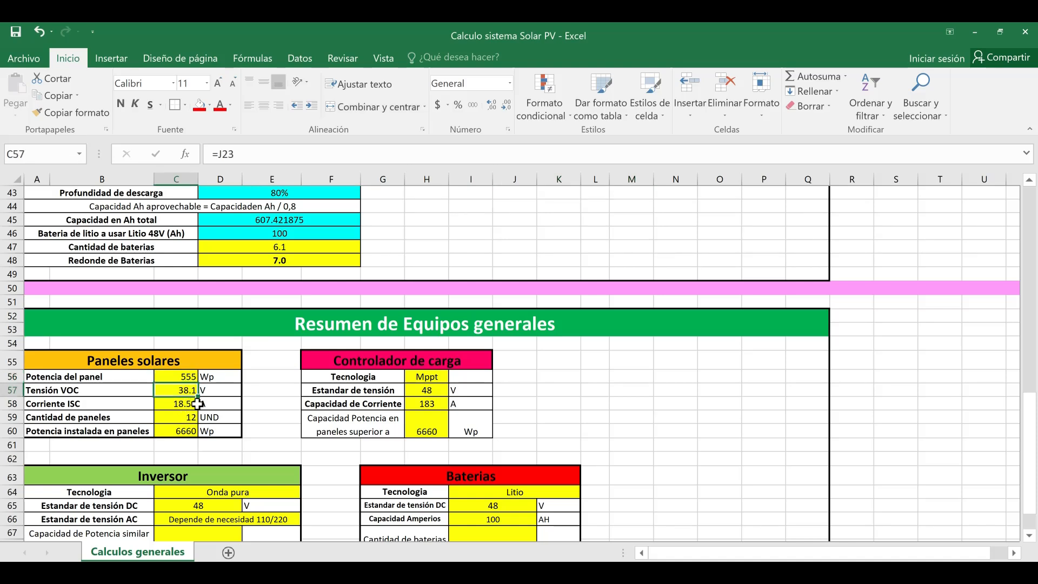
click(195, 404)
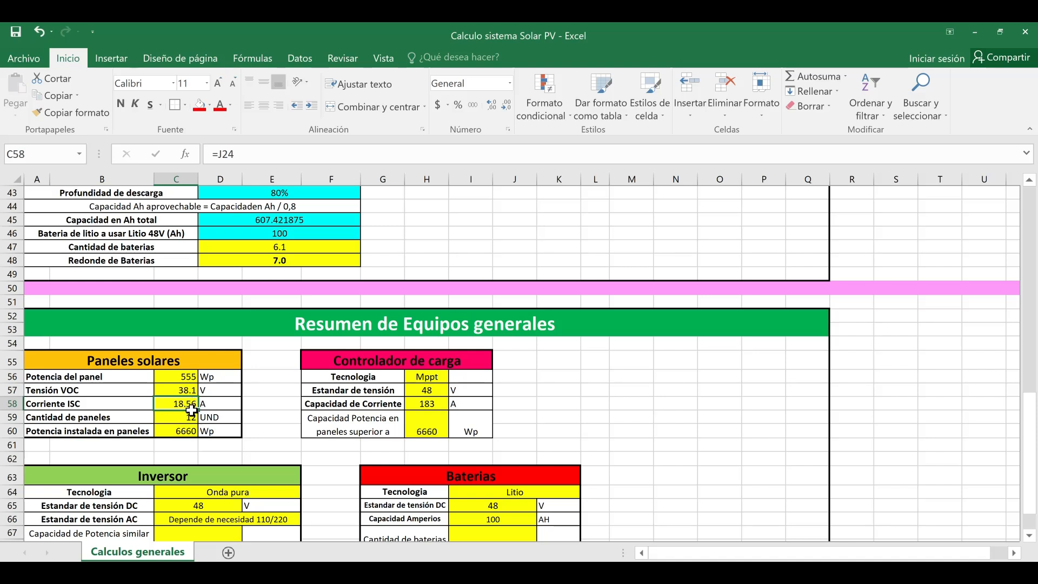
click(190, 417)
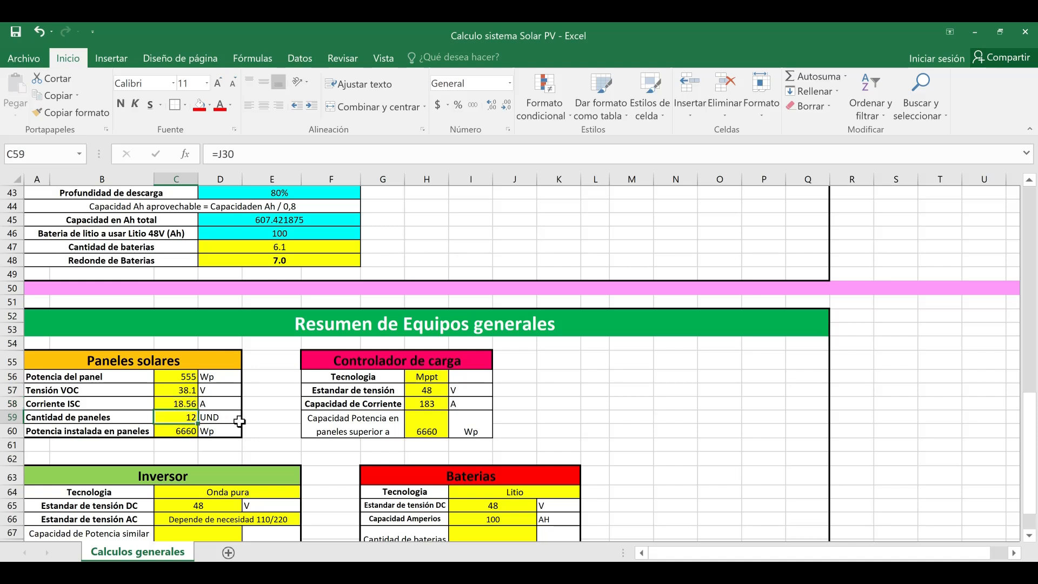
click(195, 431)
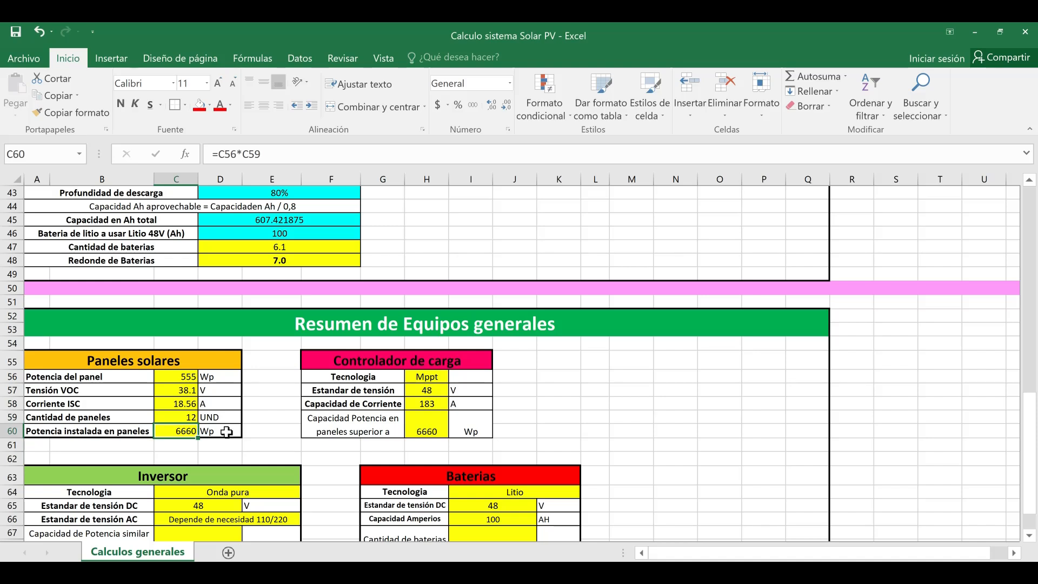
Examine the Controlador de carga summary: Tecnologia, Estandar de tensión, Capacidad de Corriente and supported panel power.
click(427, 377)
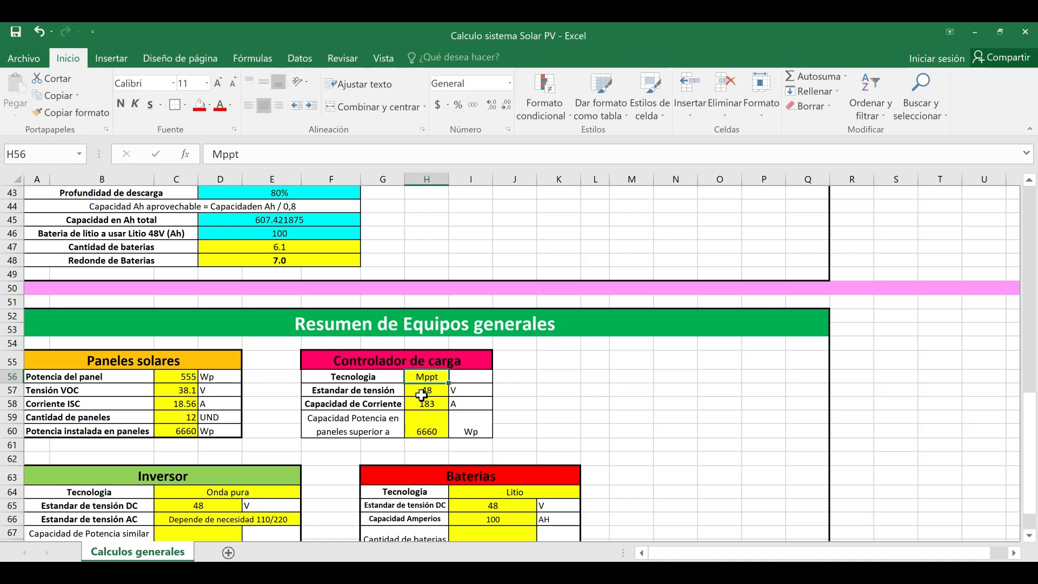
click(428, 390)
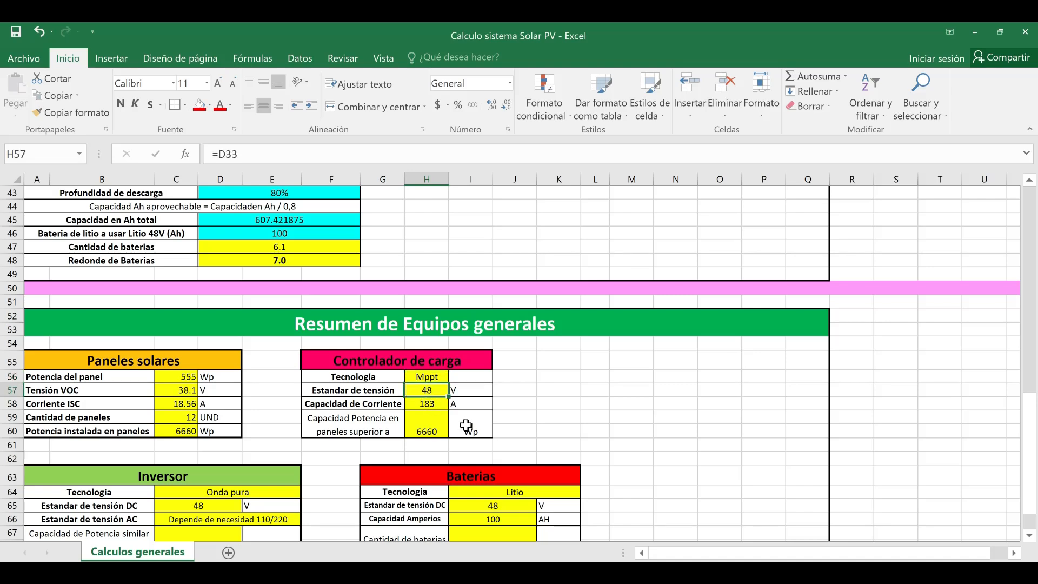
click(434, 408)
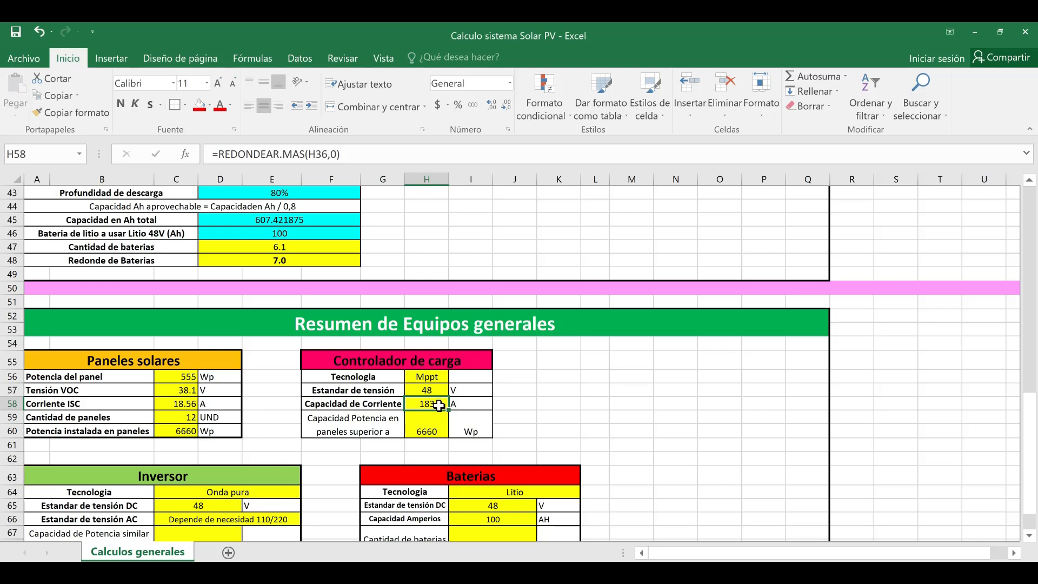
click(426, 430)
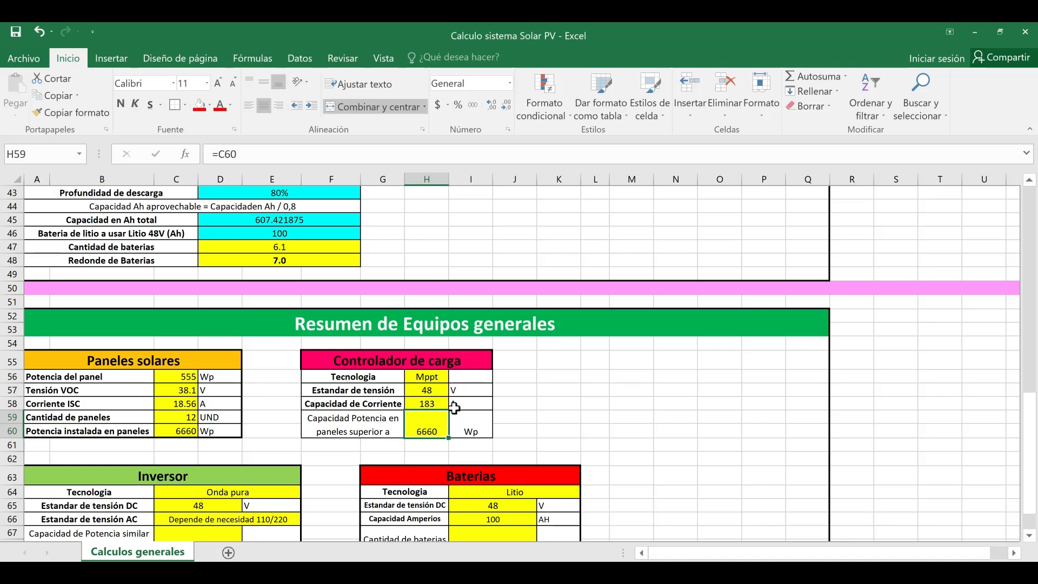
Examine the Inversor summary: Tecnologia, DC and AC voltage standards and the required Capacidad de Potencia.
scroll(340, 471, down, 1)
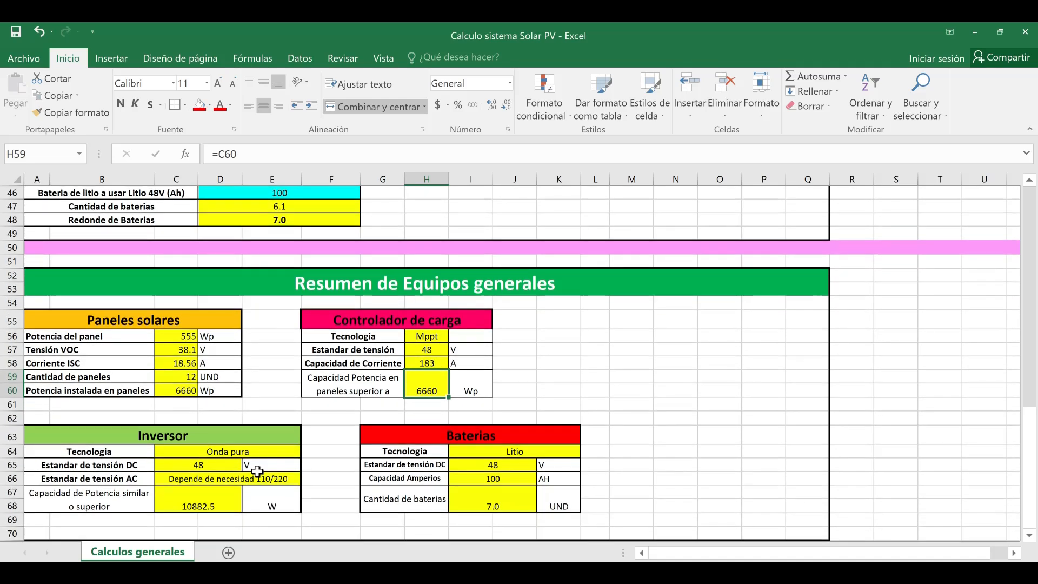
click(239, 449)
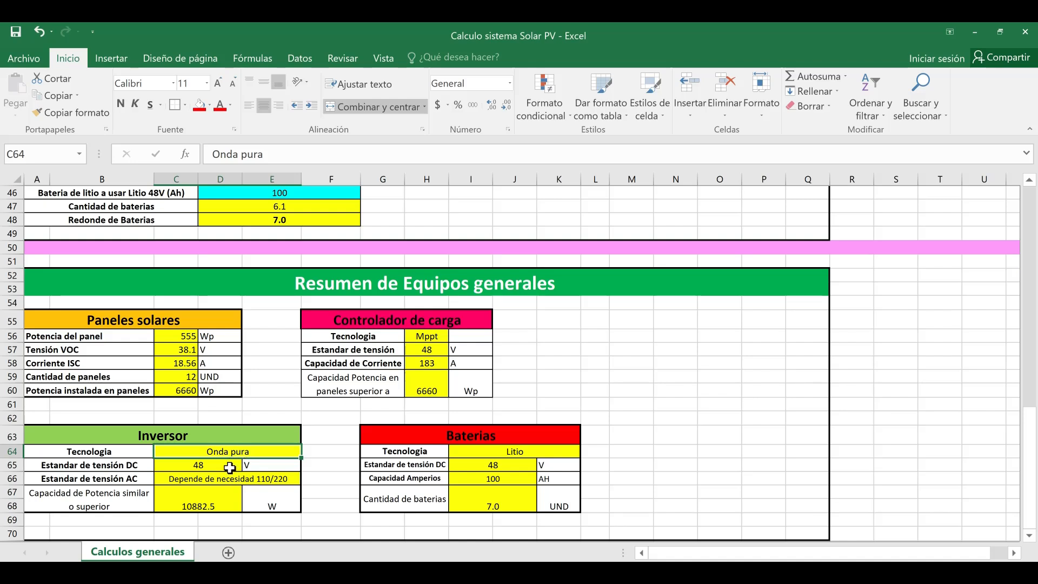
click(233, 467)
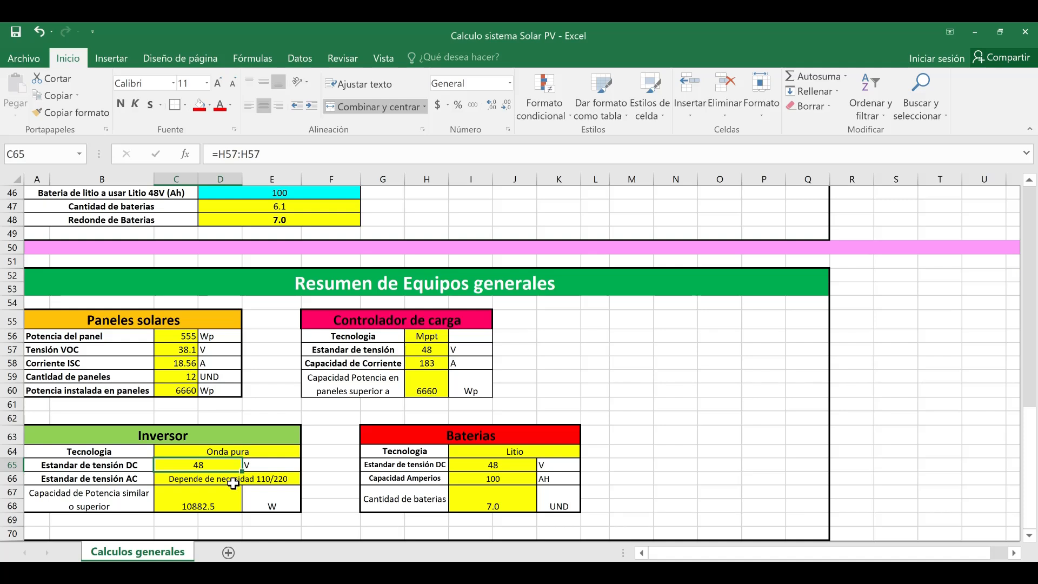
click(235, 481)
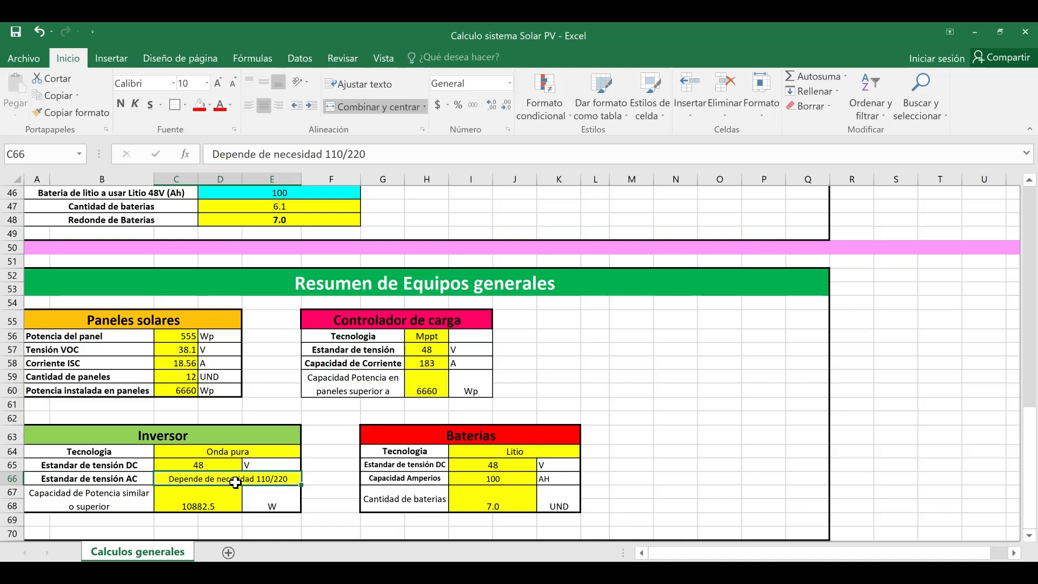
click(215, 493)
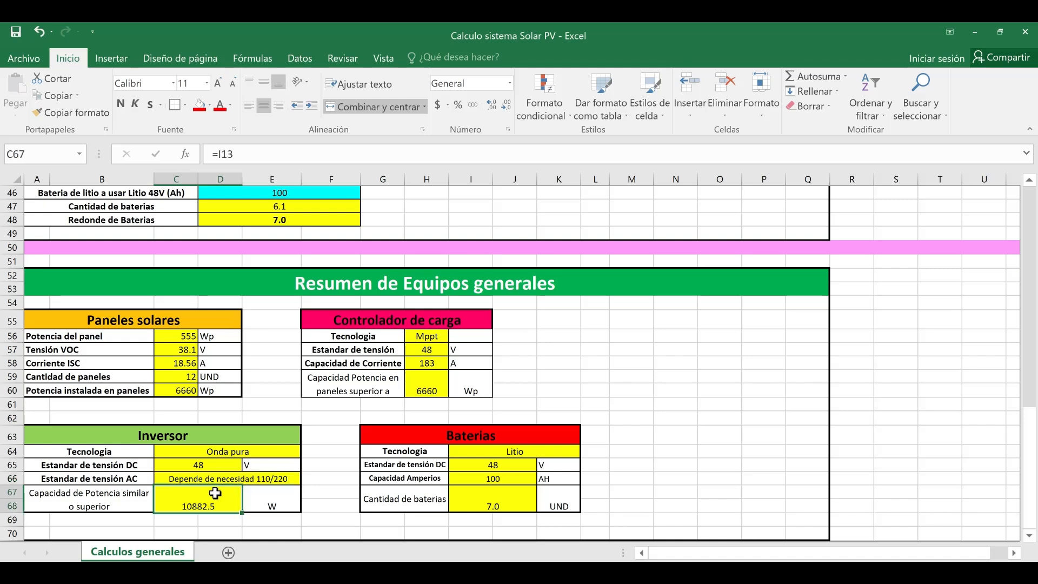
Examine the Baterias summary: Tecnologia, Estandar de tensión DC, Capacidad Amperios and Cantidad de baterias.
click(567, 454)
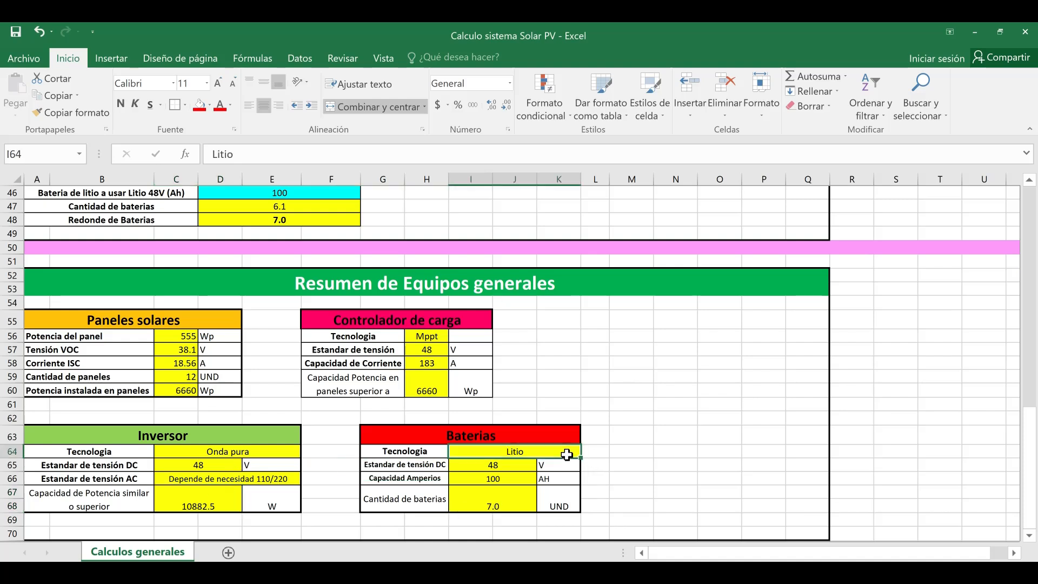
click(514, 466)
click(513, 478)
click(512, 504)
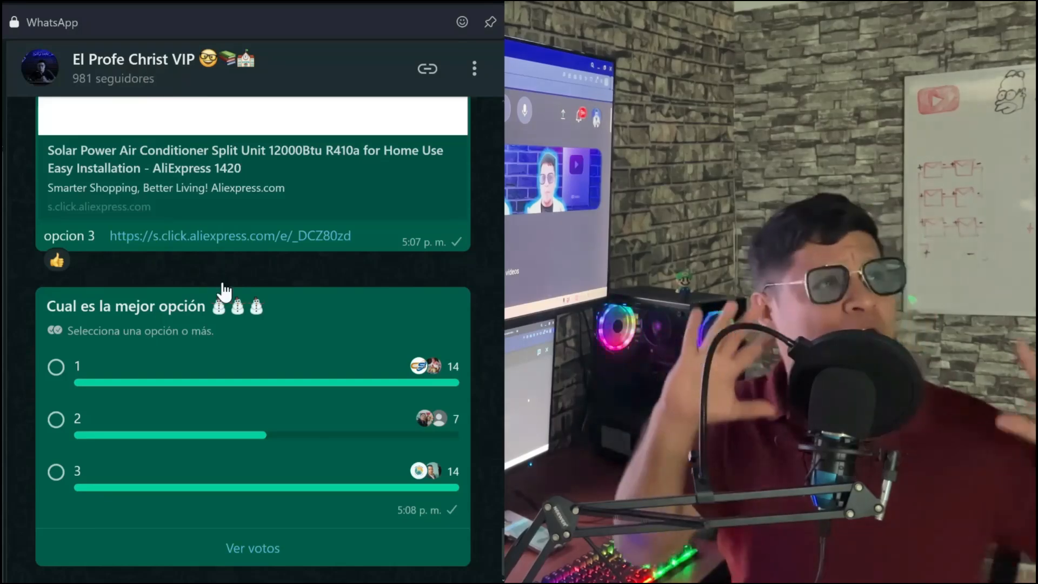
Browse back through the solar air conditioner options posted above the poll in the WhatsApp channel.
scroll(225, 289, up, 8)
scroll(225, 291, up, 10)
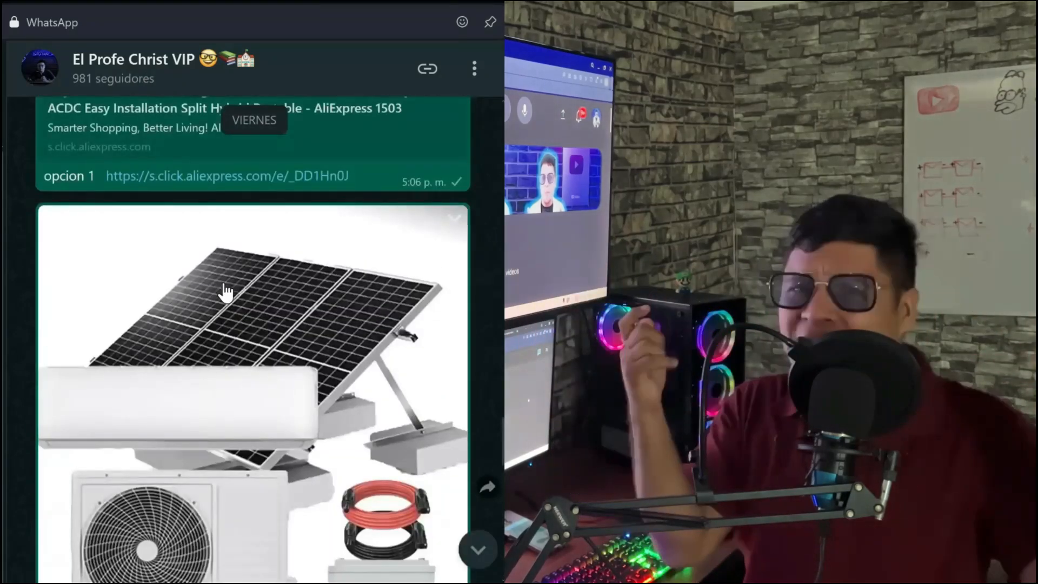
Browse the WhatsApp channel's older posts back to the 28/8/2024 poll about publishing the air conditioner video.
scroll(225, 291, up, 15)
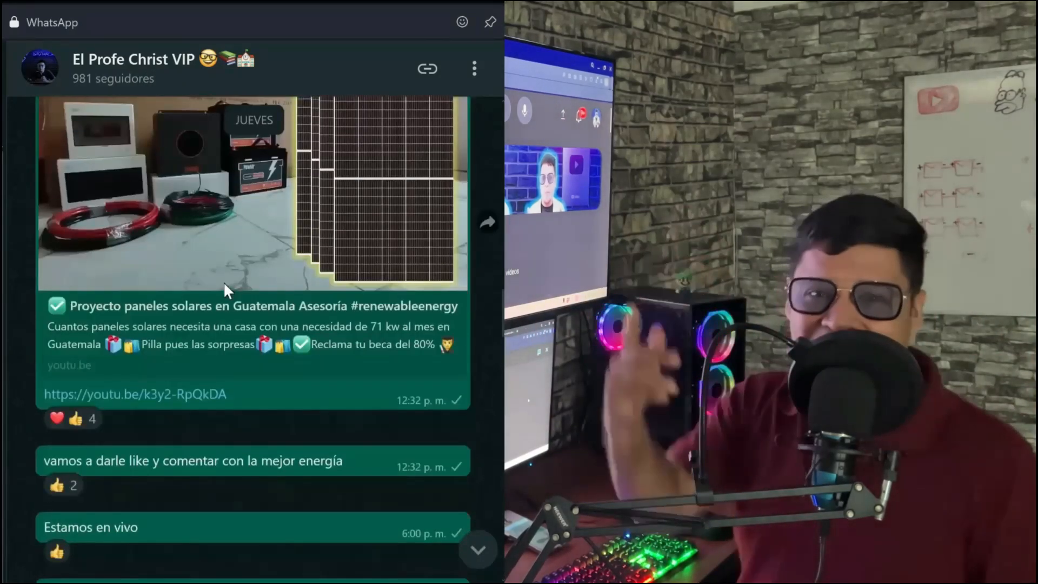
scroll(225, 286, up, 15)
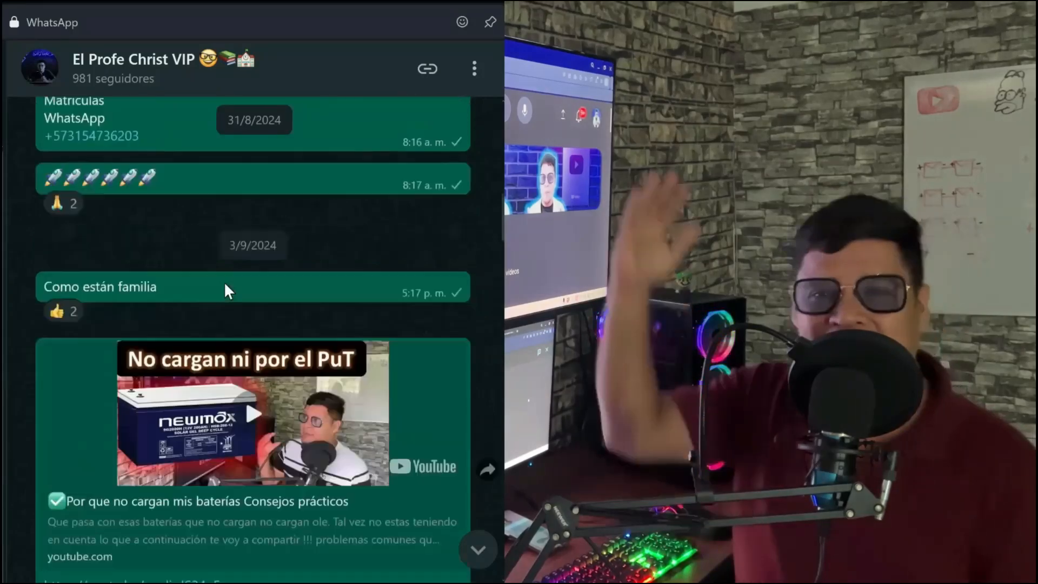
scroll(225, 287, up, 15)
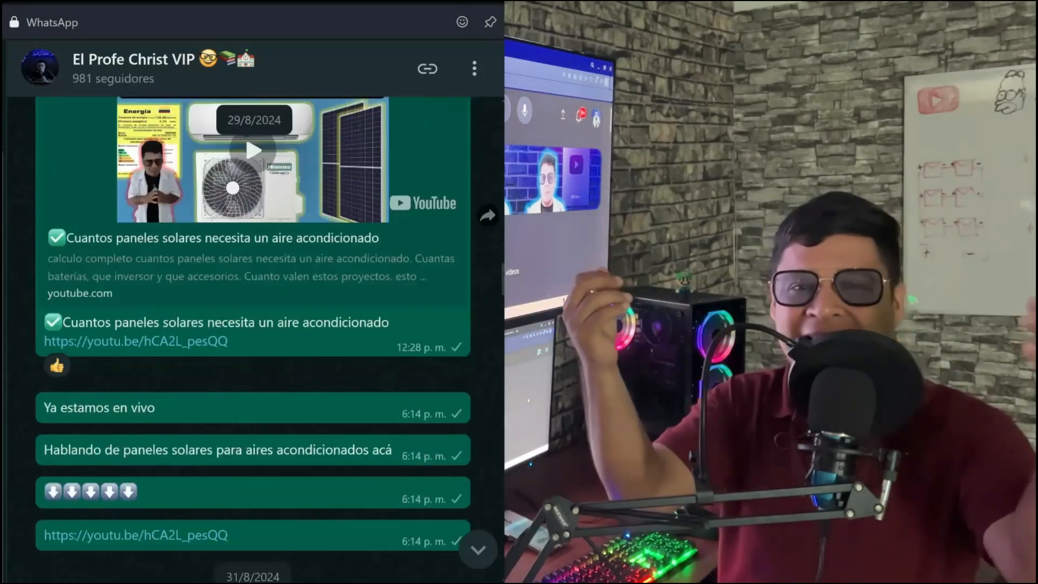
scroll(226, 292, up, 10)
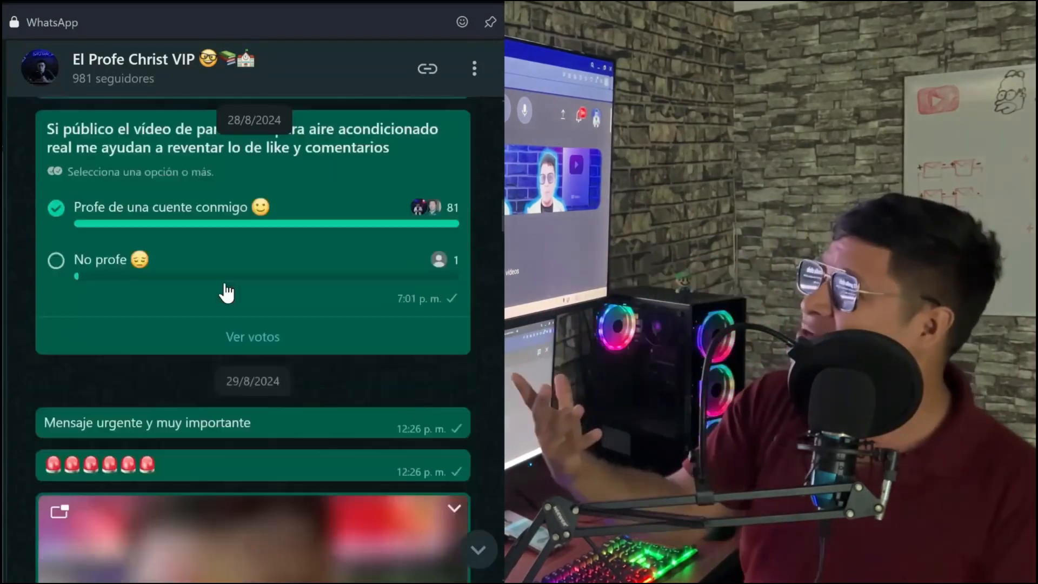
scroll(225, 285, up, 15)
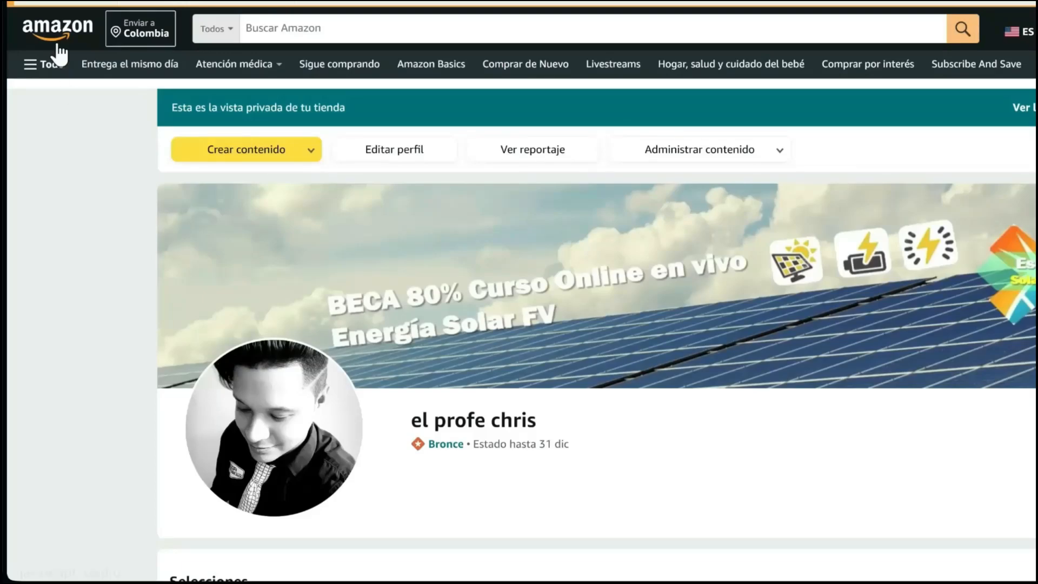
Look through the Inversores product list in the Amazon storefront and return to the Publicaciones overview.
scroll(296, 340, down, 7)
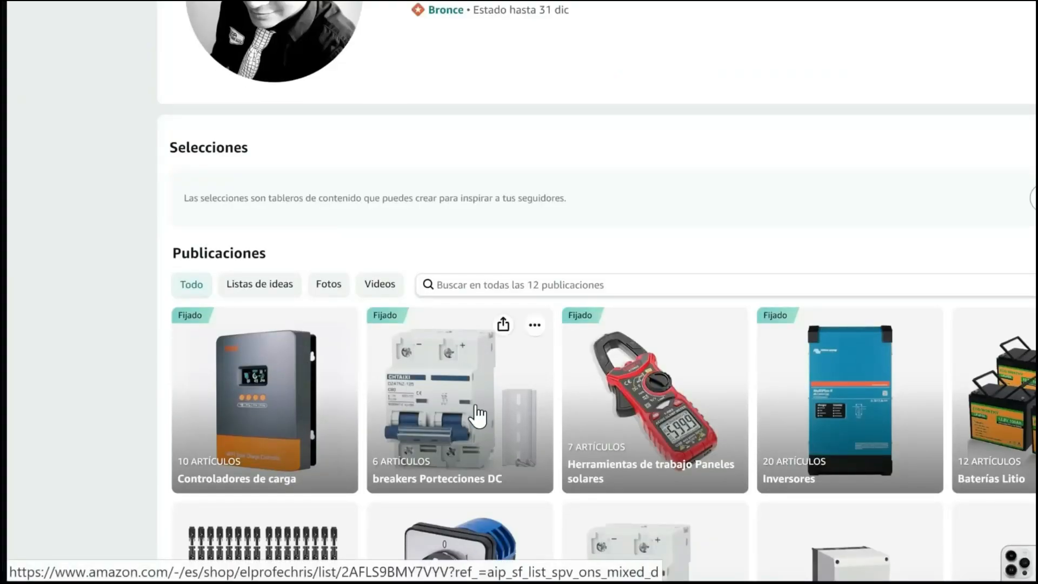
click(804, 399)
scroll(807, 397, down, 8)
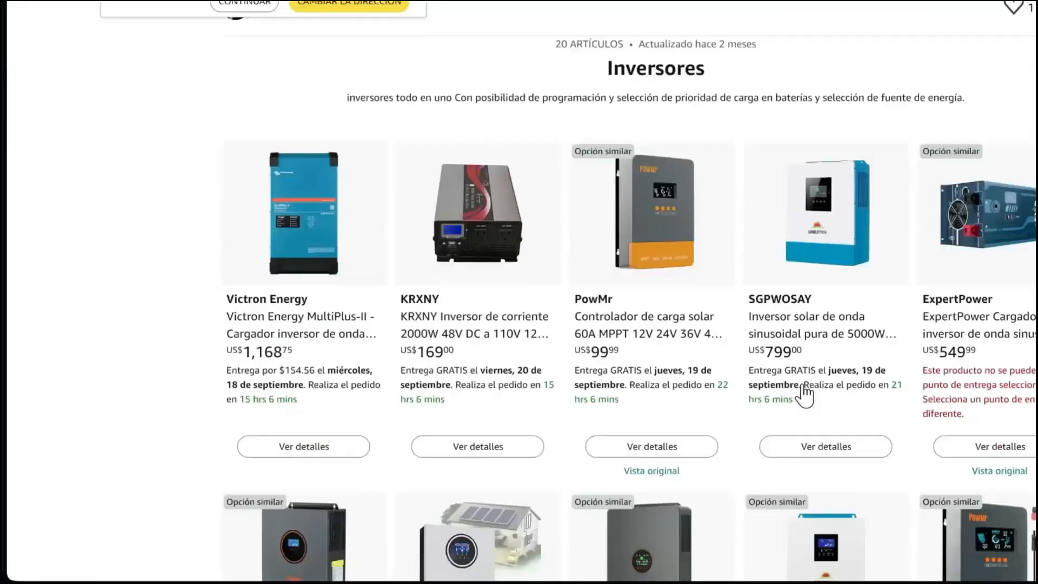
key(alt+Left)
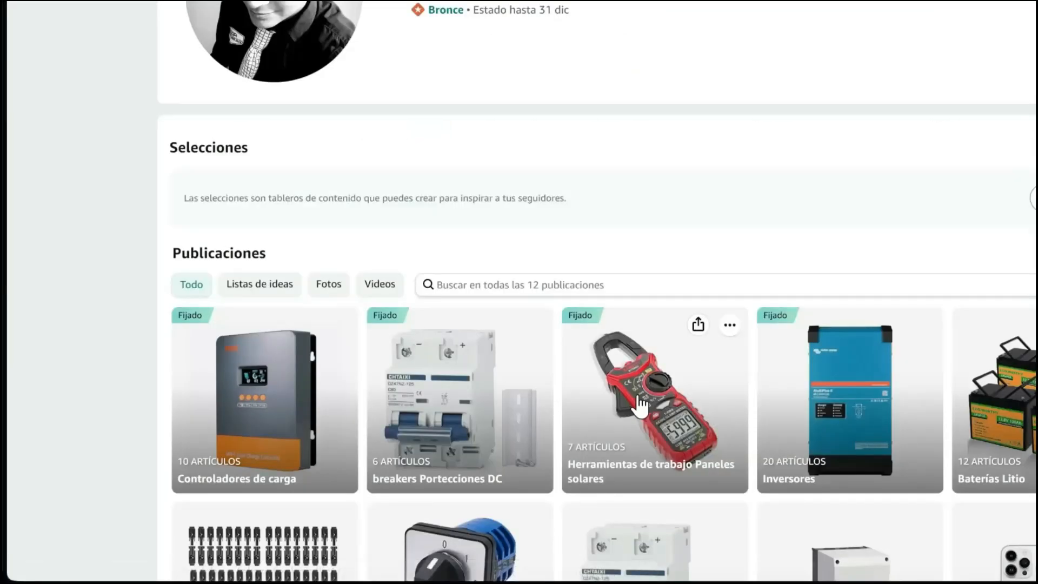
click(640, 404)
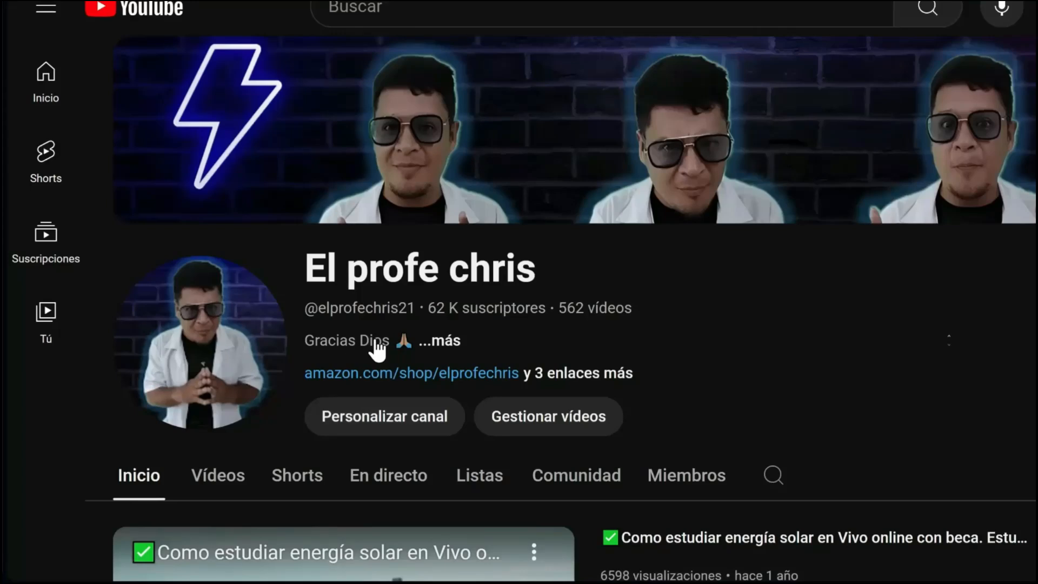
Open the Amazon storefront from the YouTube channel's link and look over its Publicaciones lists.
click(367, 374)
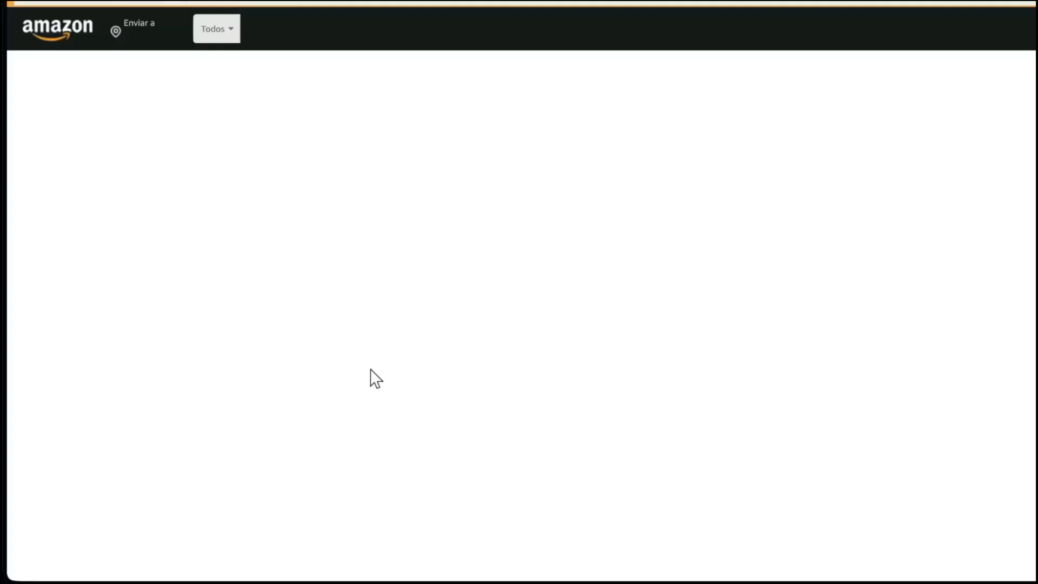
scroll(592, 294, down, 8)
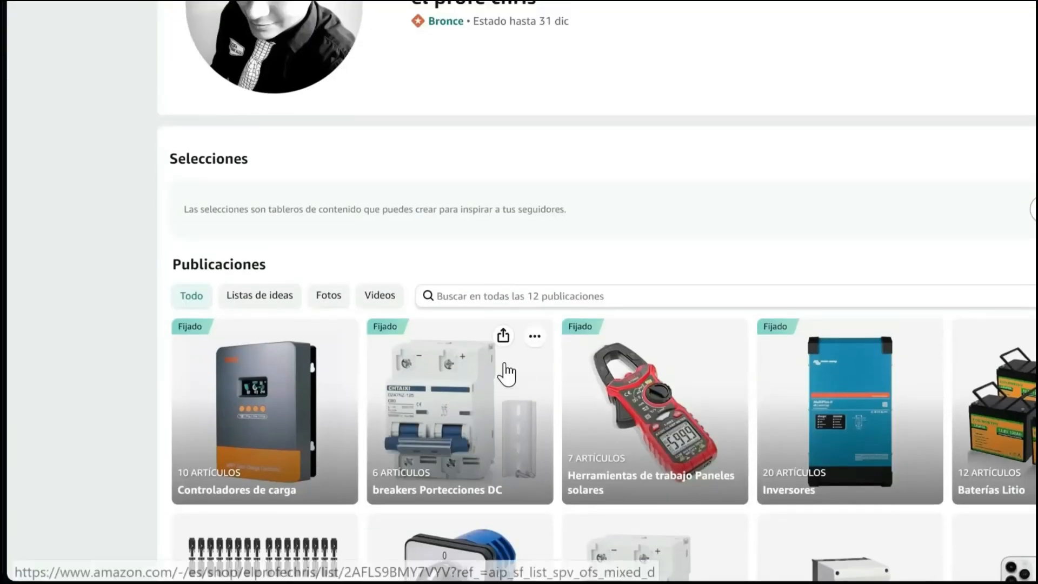
scroll(460, 368, up, 8)
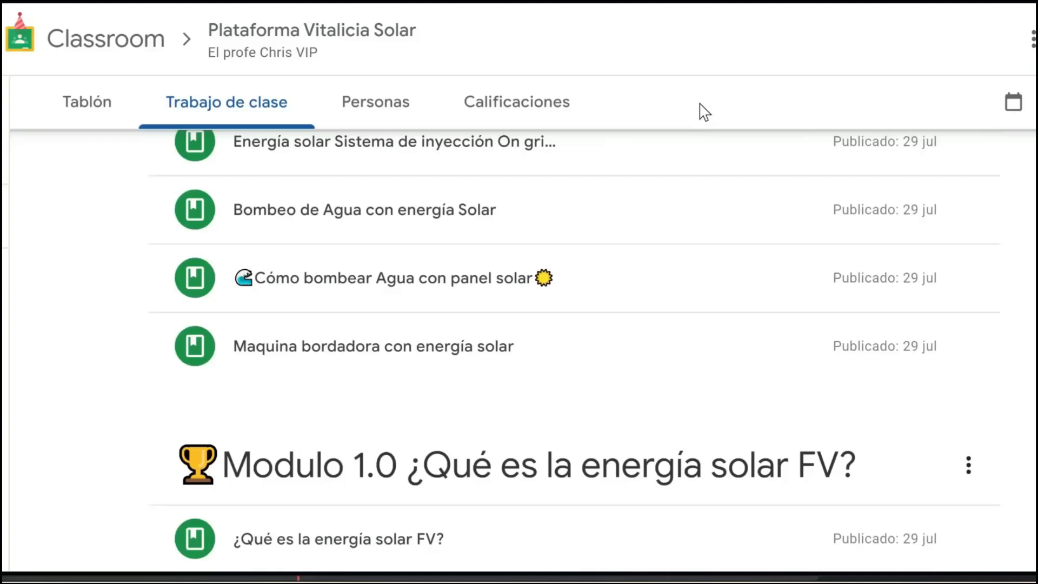
Browse the class work of the Plataforma Vitalicia Solar course in Classroom from Modulo 1.0 to Modulo 4.0.
scroll(700, 110, down, 15)
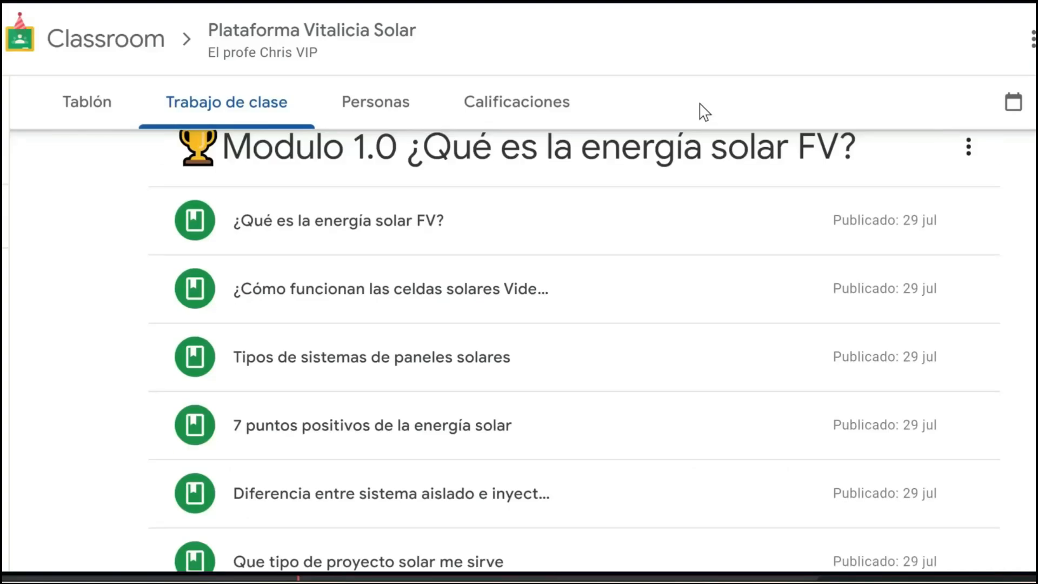
scroll(701, 110, down, 15)
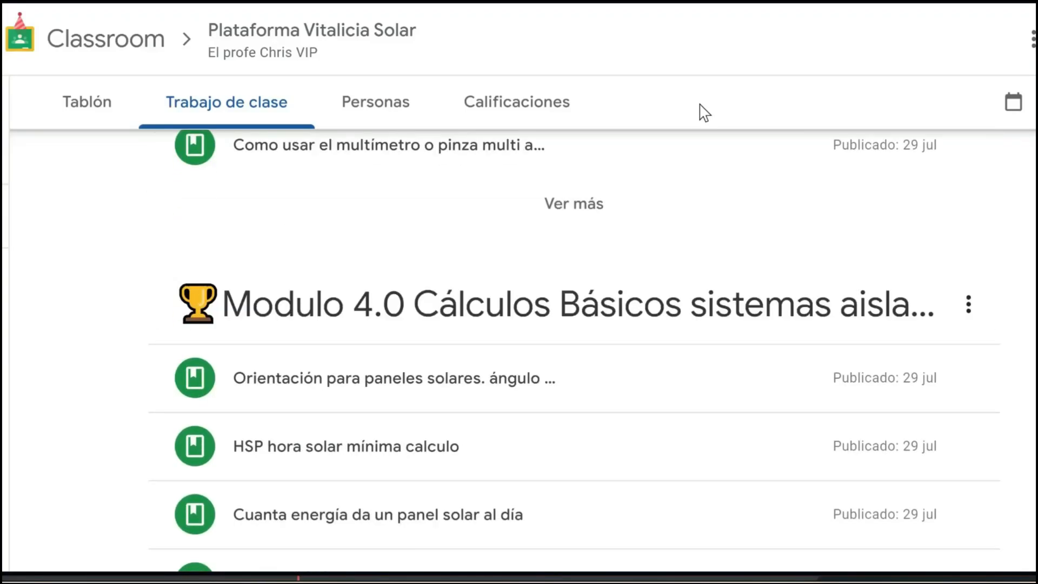